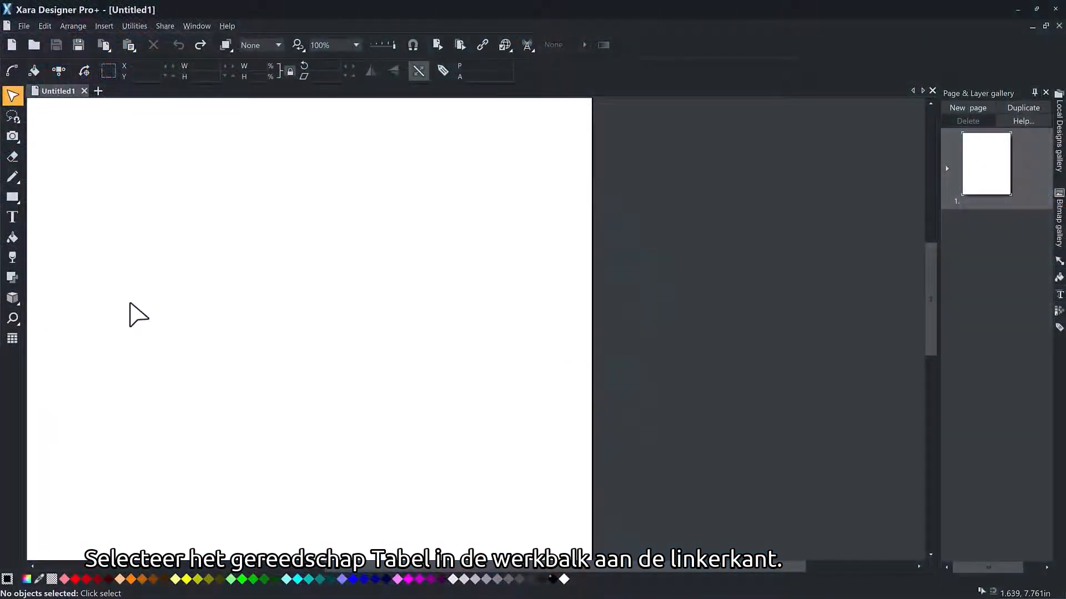
# Step: Try inserting a default table and drawing a two-by-two table freehand on the page, undoing each one
pyautogui.click(11, 339)
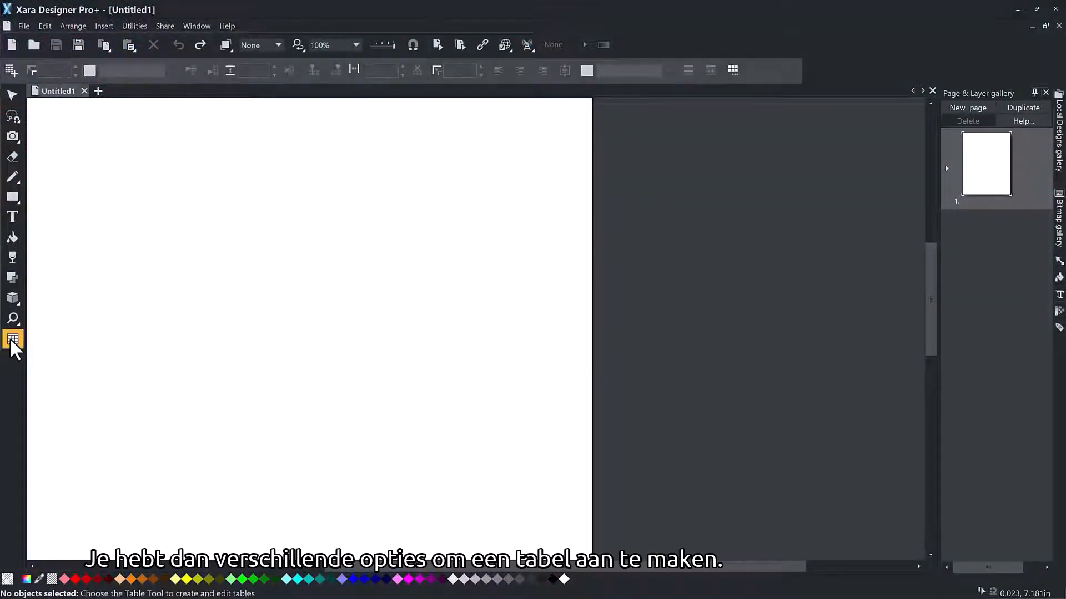
pyautogui.click(16, 69)
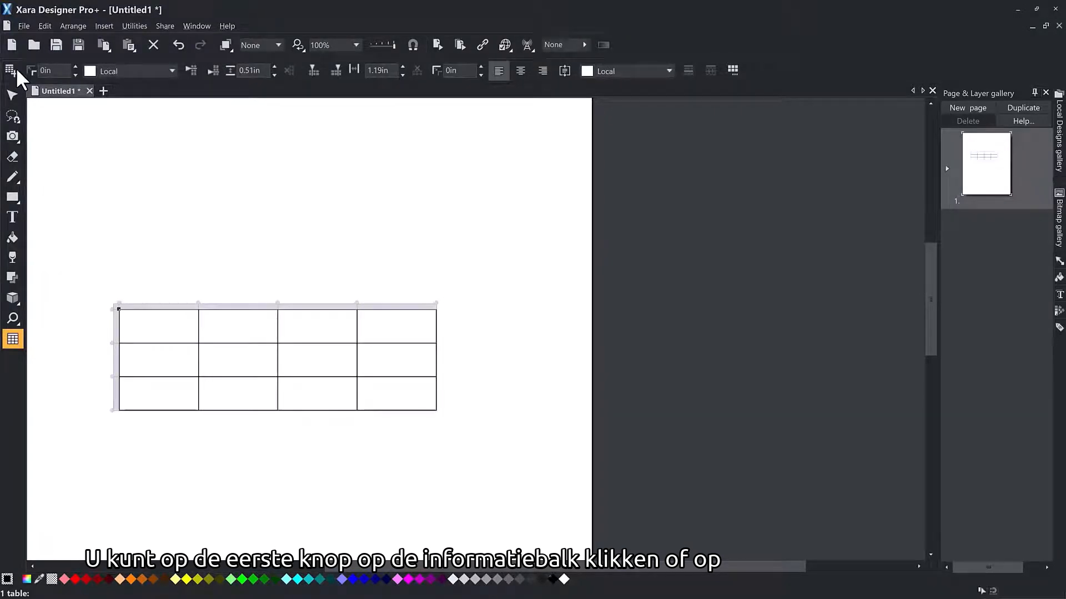
pyautogui.click(178, 46)
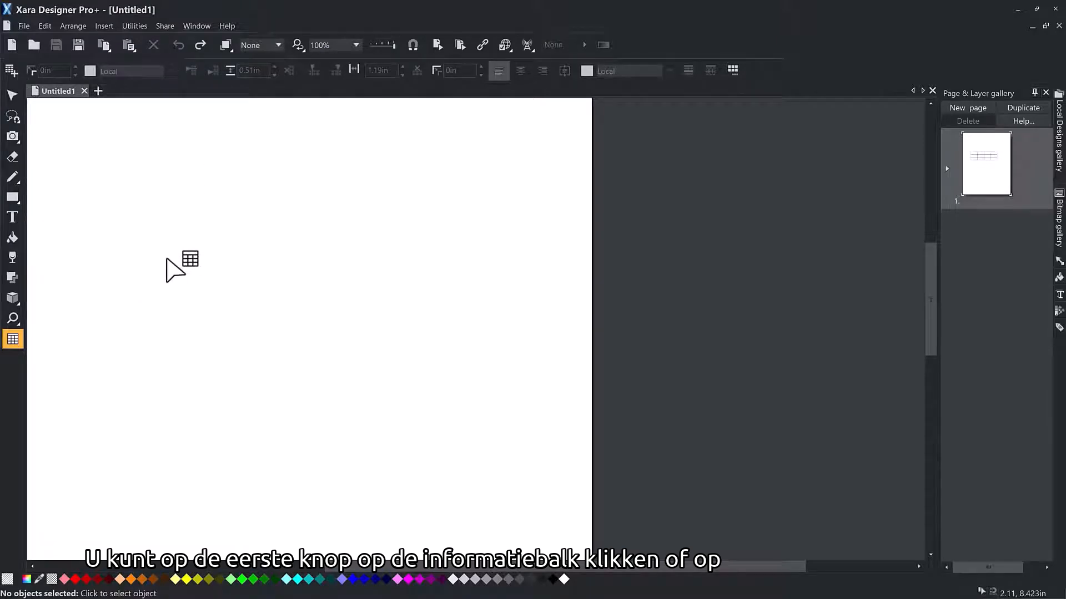
pyautogui.moveTo(167, 266); pyautogui.dragTo(370, 364)
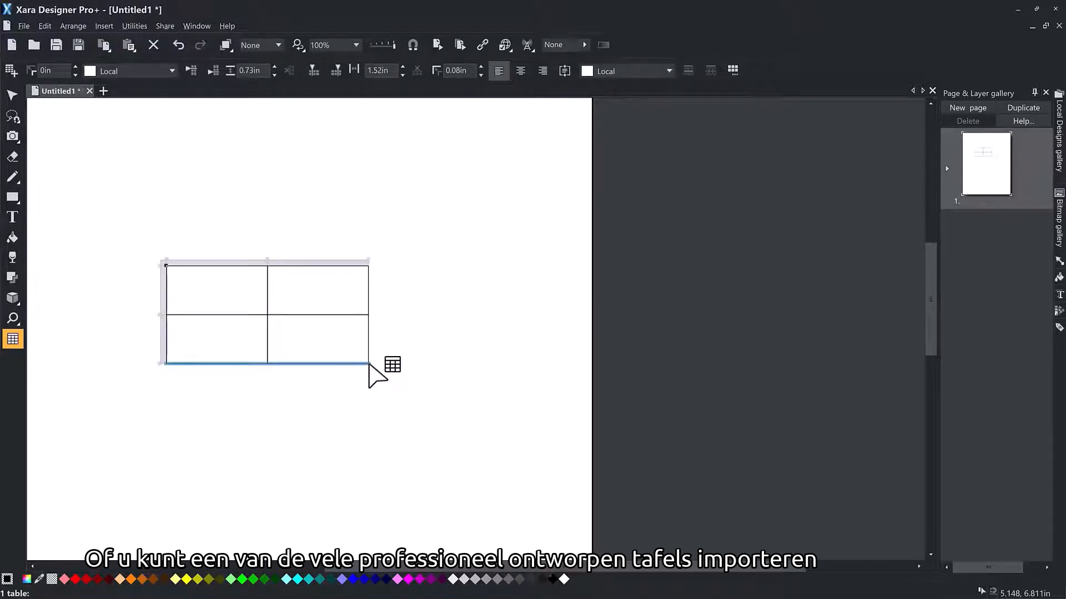
pyautogui.click(176, 46)
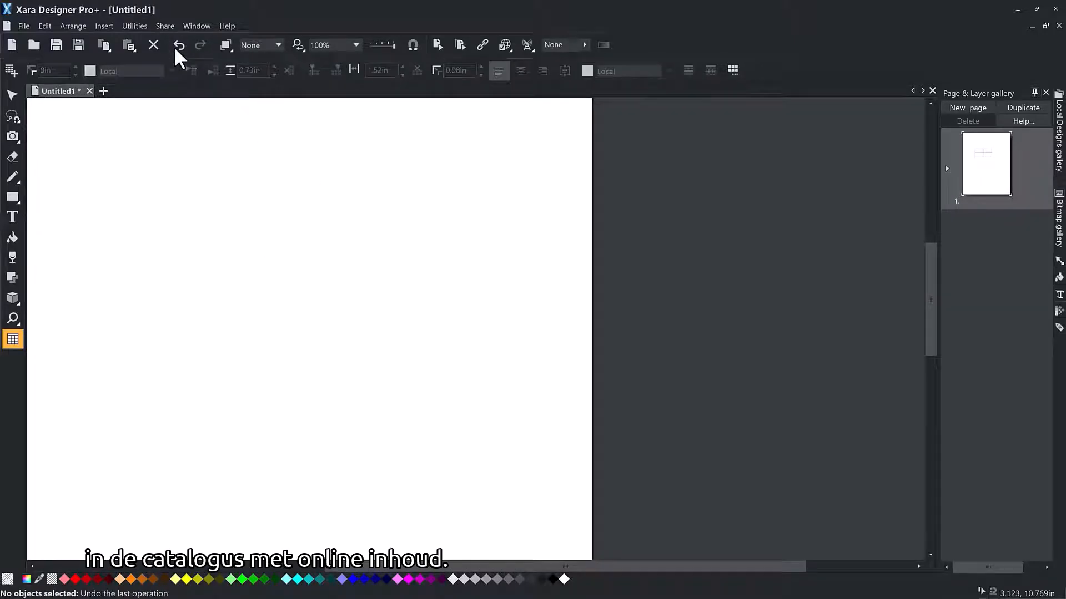
# Step: Insert the Financial Table design from the online content catalog's additional tables onto the page
pyautogui.click(102, 26)
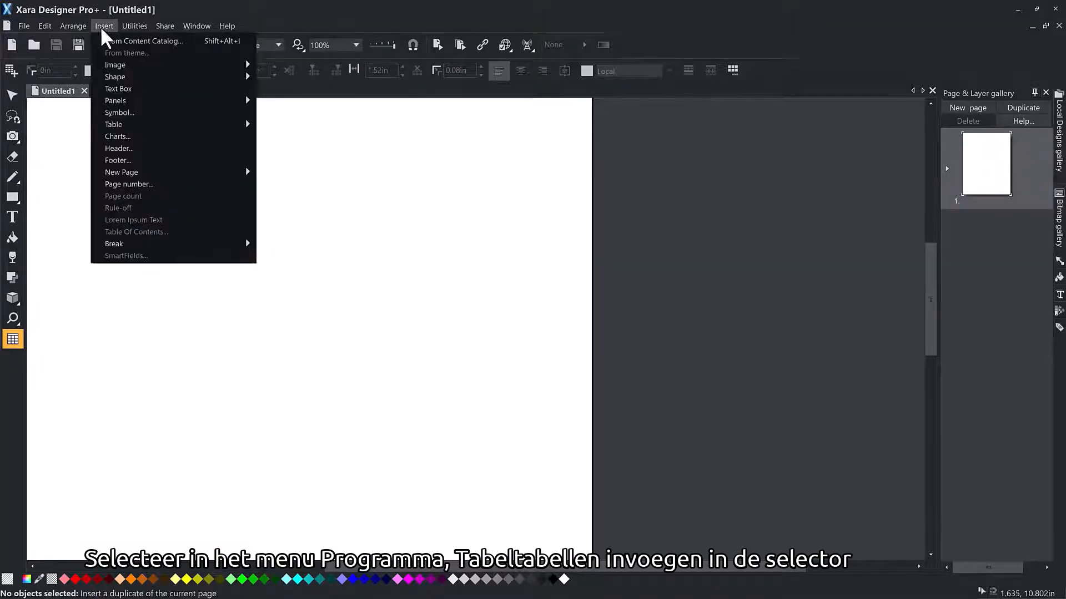
pyautogui.moveTo(134, 124)
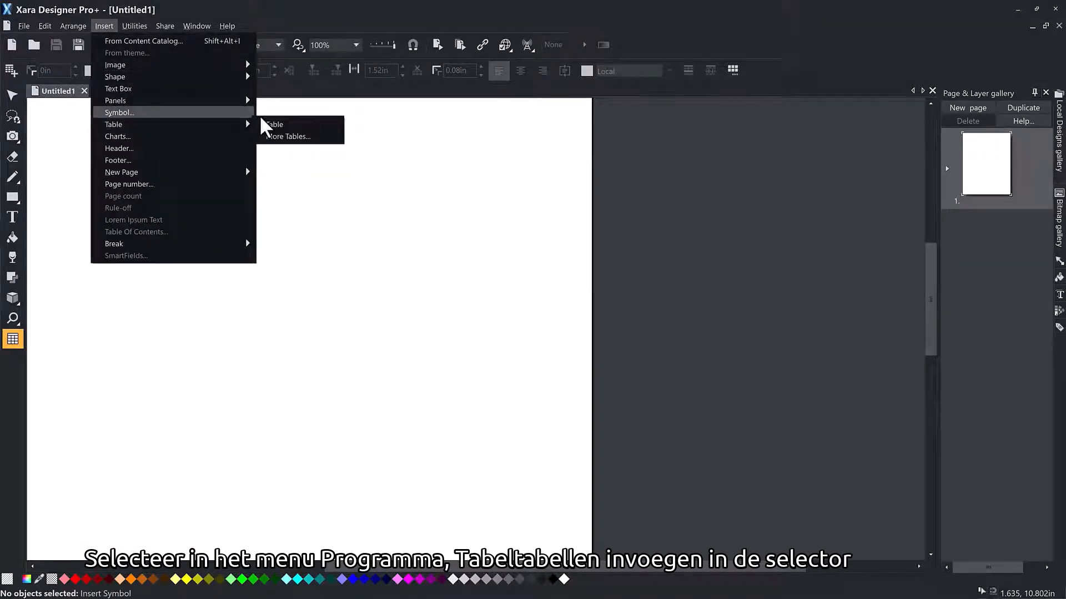
pyautogui.click(323, 147)
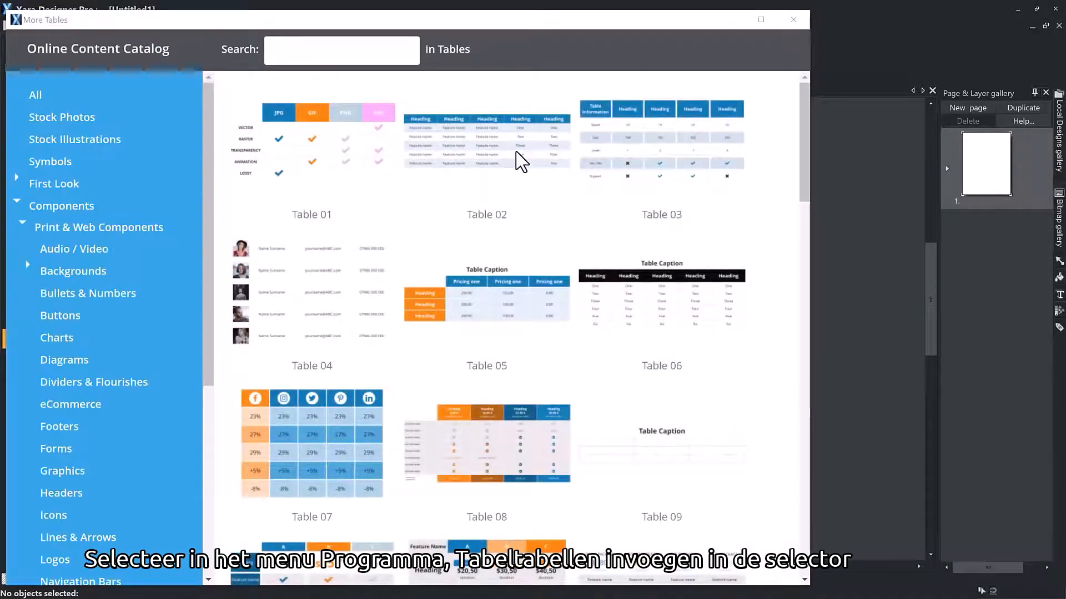
pyautogui.moveTo(804, 165); pyautogui.dragTo(825, 537)
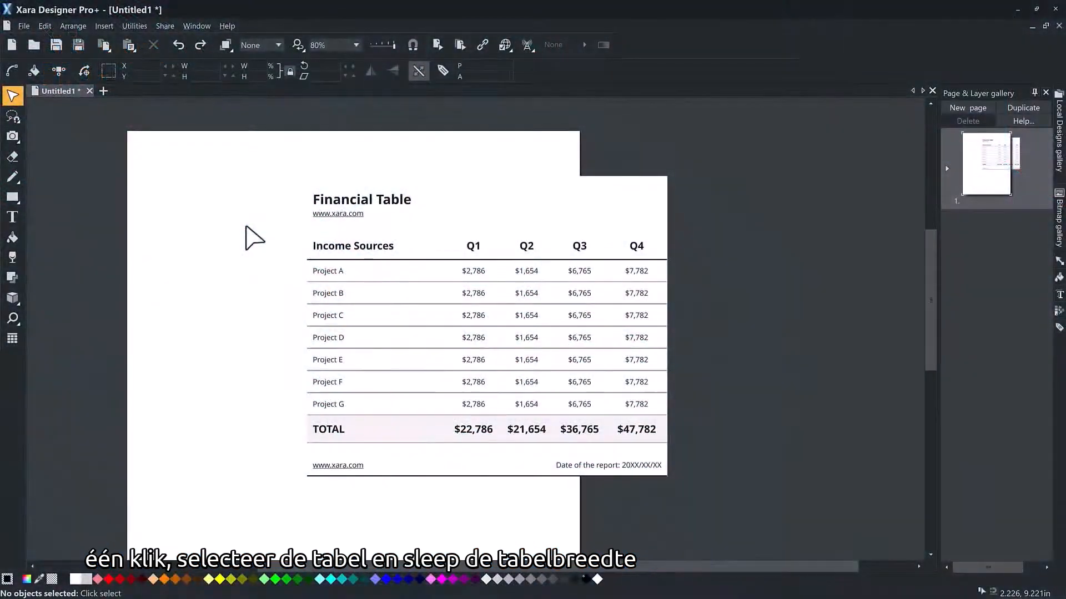
# Step: Resize the financial table slightly by its side and corner handles, and set its width to 8 in
pyautogui.click(444, 224)
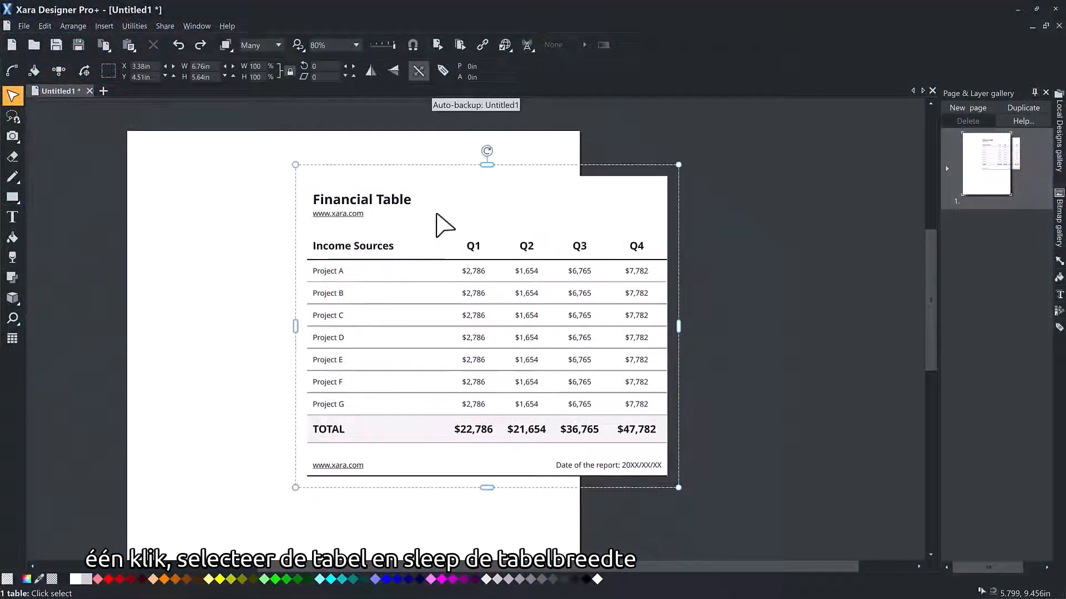
pyautogui.moveTo(678, 327)
pyautogui.mouseDown()
pyautogui.moveTo(844, 328)
pyautogui.moveTo(676, 329)
pyautogui.mouseUp()
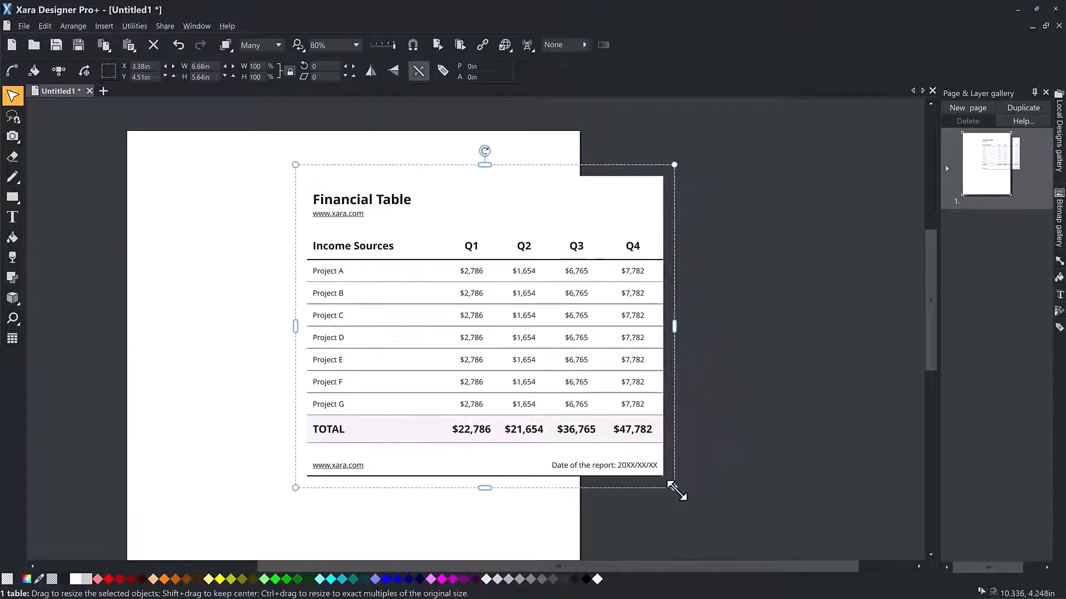
pyautogui.moveTo(680, 492)
pyautogui.mouseDown()
pyautogui.moveTo(713, 513)
pyautogui.moveTo(682, 487)
pyautogui.mouseUp()
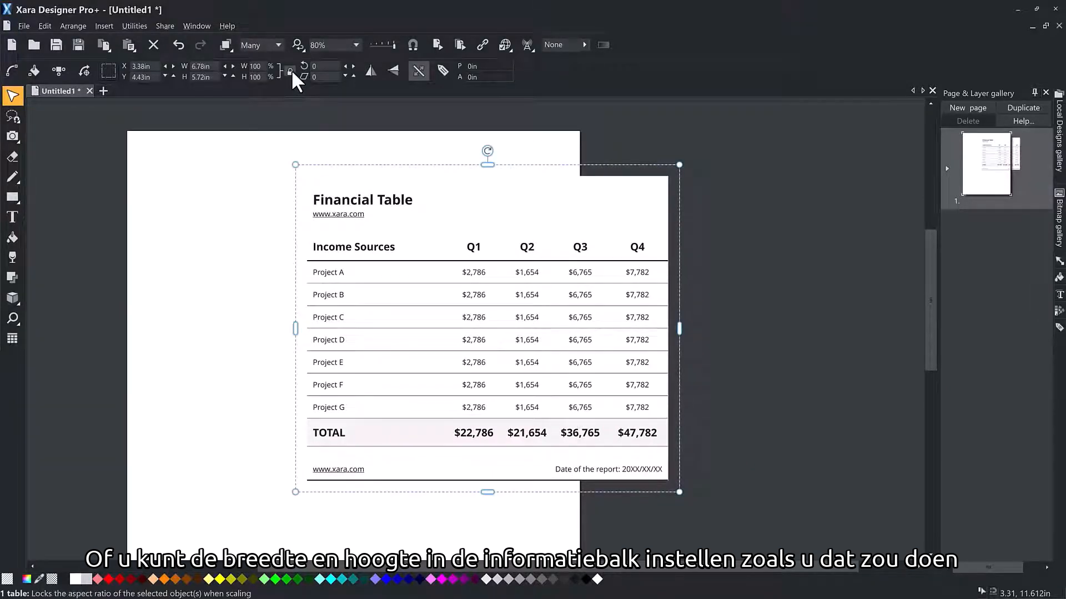
pyautogui.moveTo(217, 67); pyautogui.dragTo(184, 71)
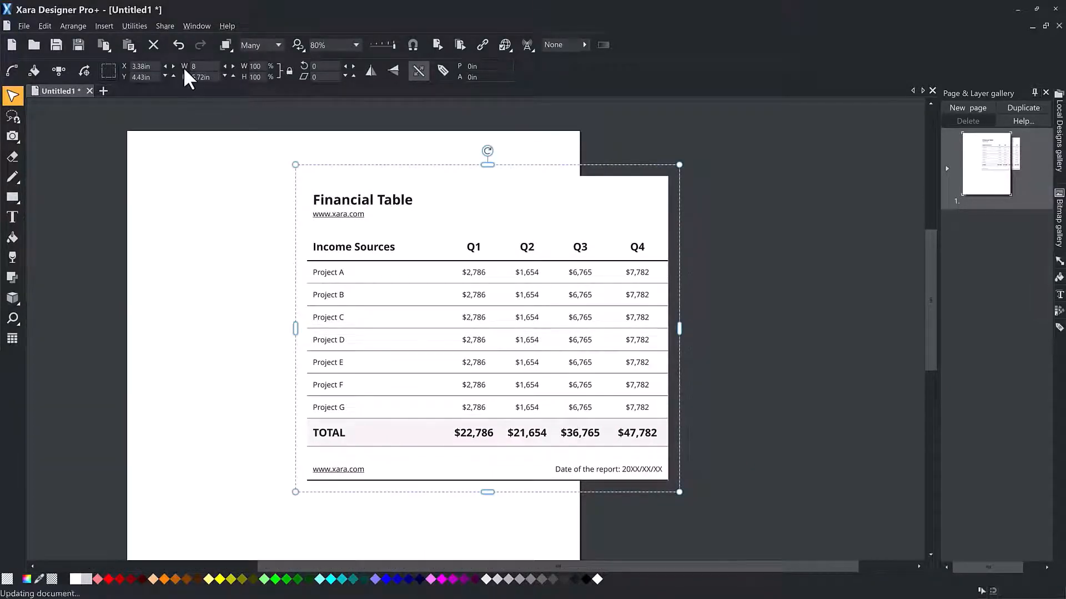
pyautogui.press('Return')
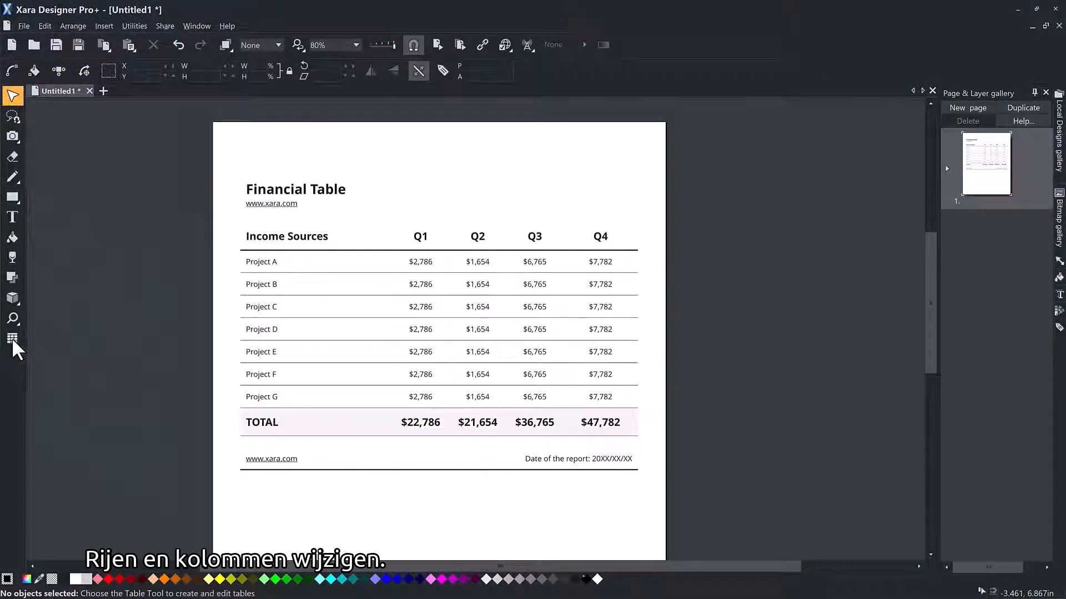
# Step: Use the Table tool to add an empty row between the Project G and TOTAL rows of the financial table
pyautogui.click(11, 339)
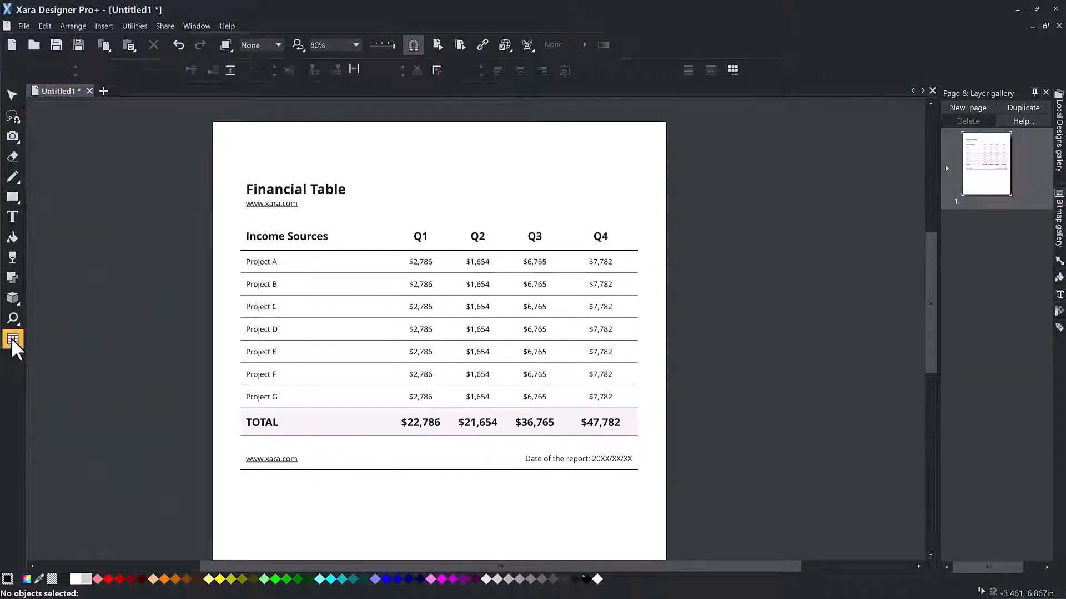
pyautogui.click(327, 359)
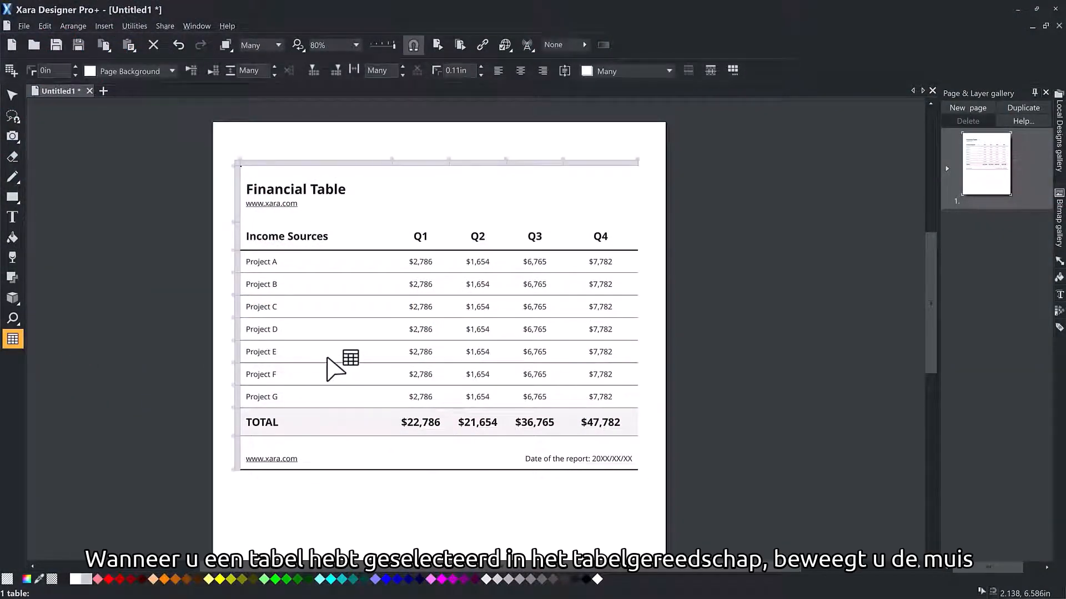
pyautogui.moveTo(235, 364)
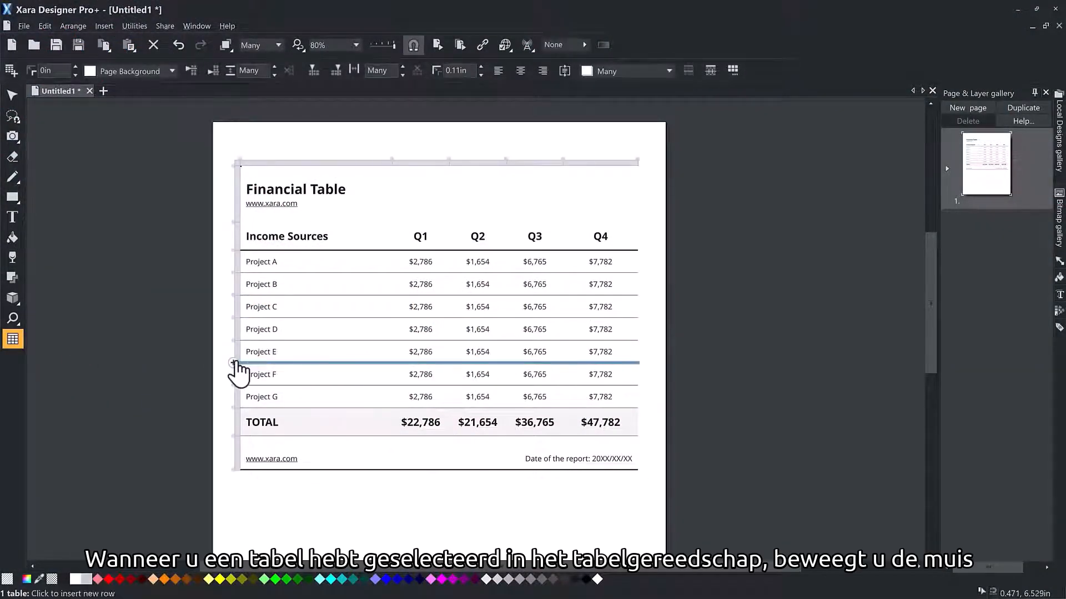
pyautogui.click(234, 409)
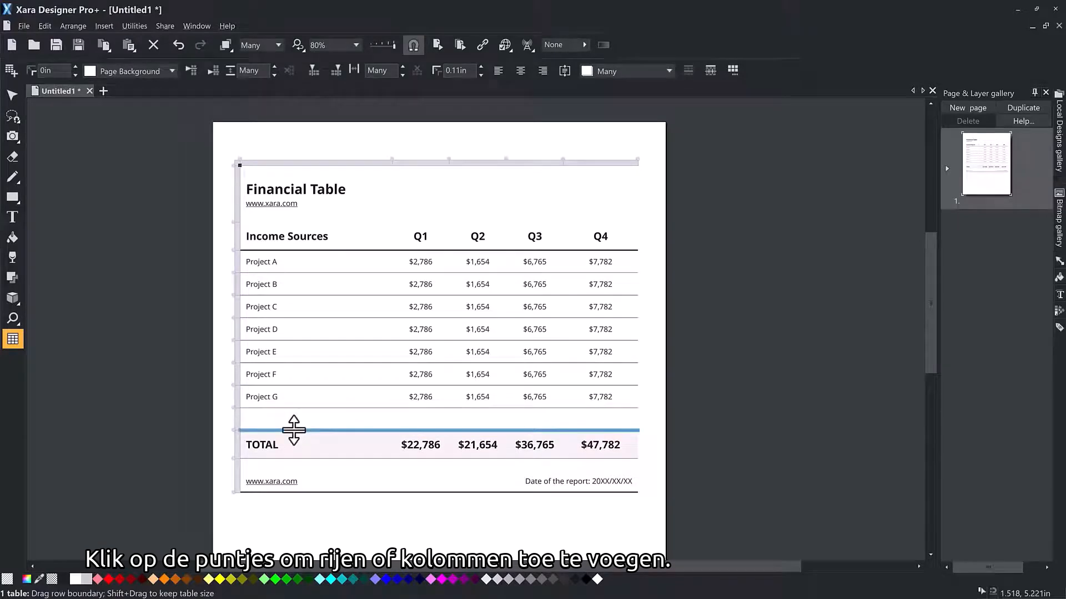
# Step: Enlarge the empty row above TOTAL to a height of about 0.71 in and delete that row
pyautogui.moveTo(293, 430)
pyautogui.mouseDown()
pyautogui.moveTo(293, 483)
pyautogui.moveTo(289, 444)
pyautogui.mouseUp()
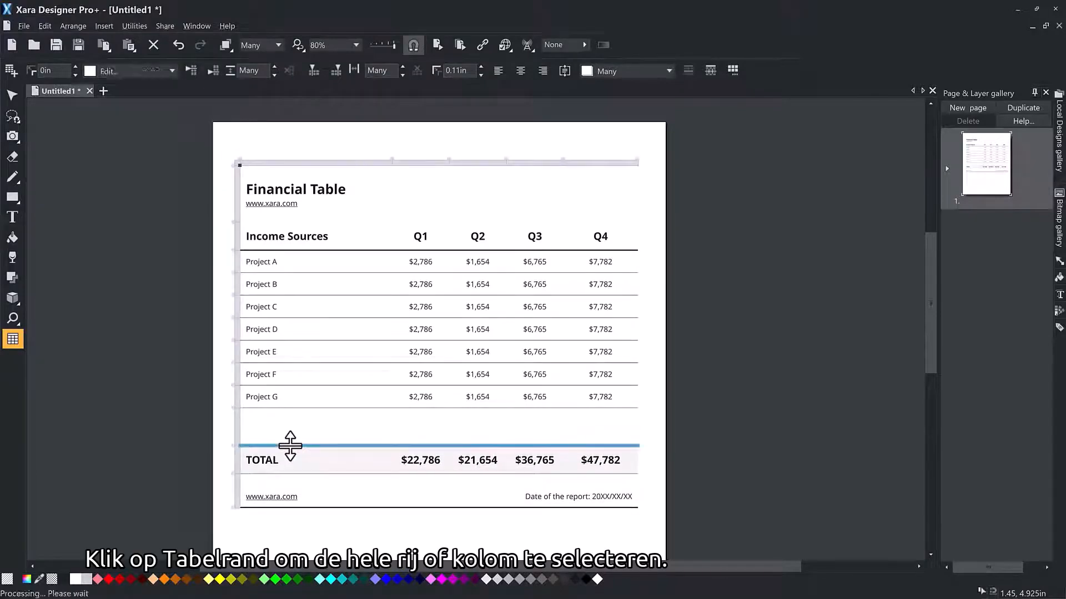
pyautogui.click(238, 428)
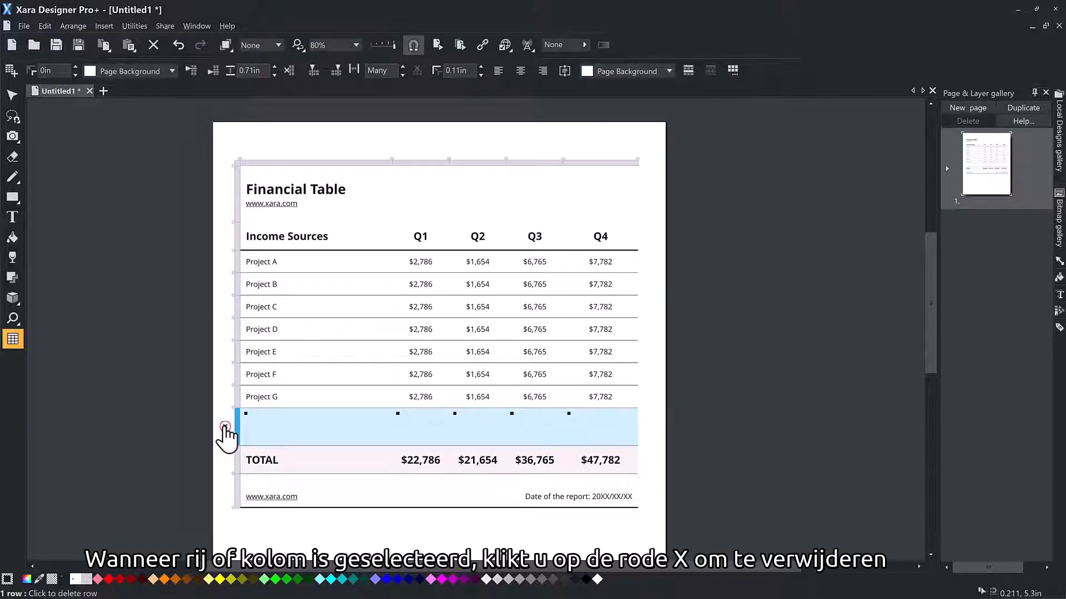
pyautogui.click(224, 427)
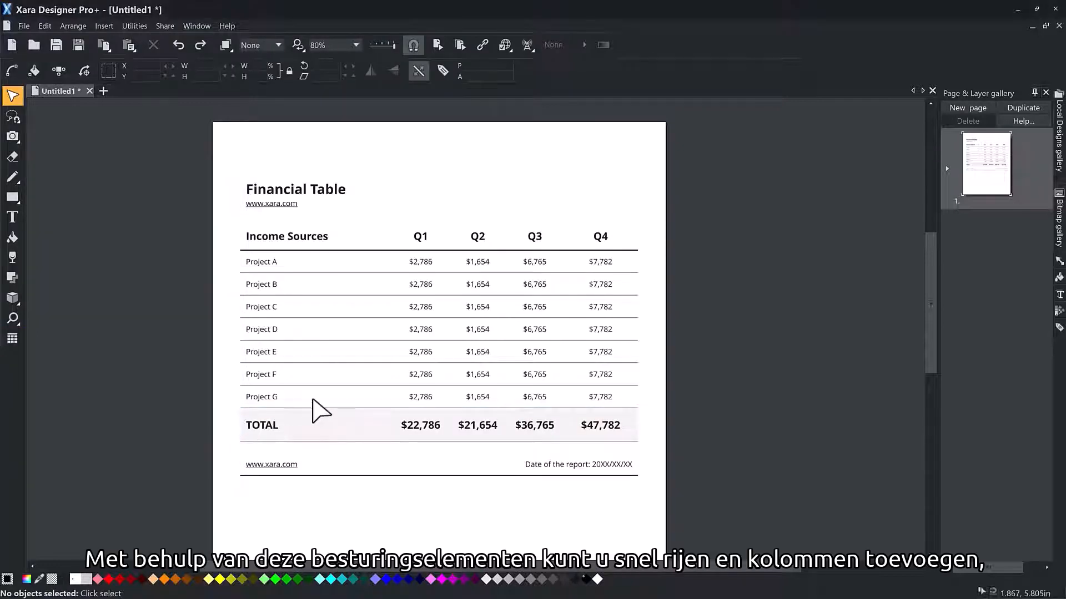
# Step: Insert a row between Project G and TOTAL and paste a copy of the Project G row into it
pyautogui.doubleClick(313, 399)
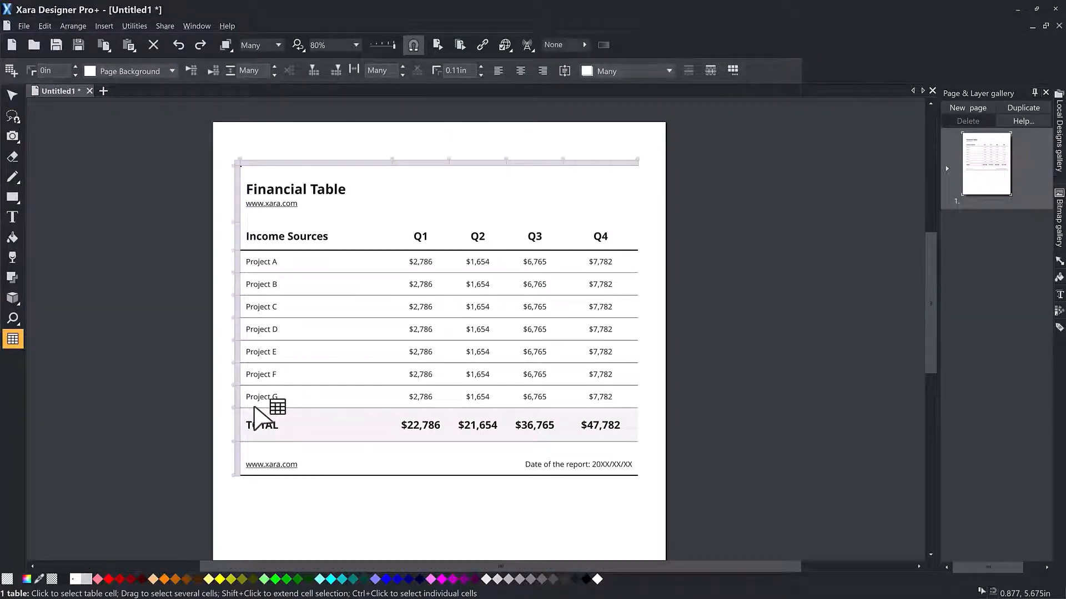
pyautogui.click(234, 409)
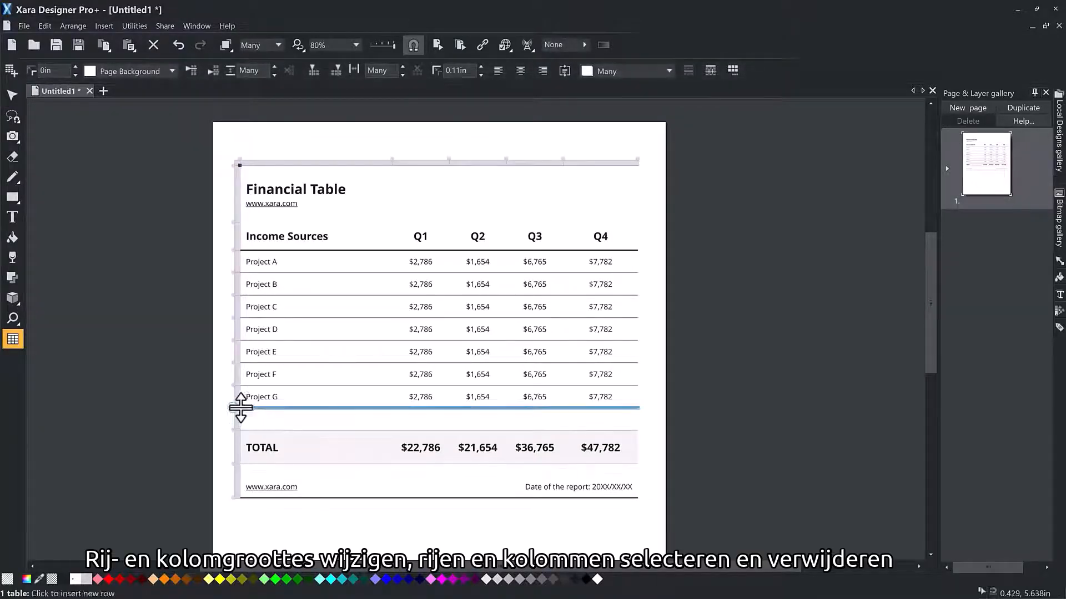
pyautogui.click(285, 400)
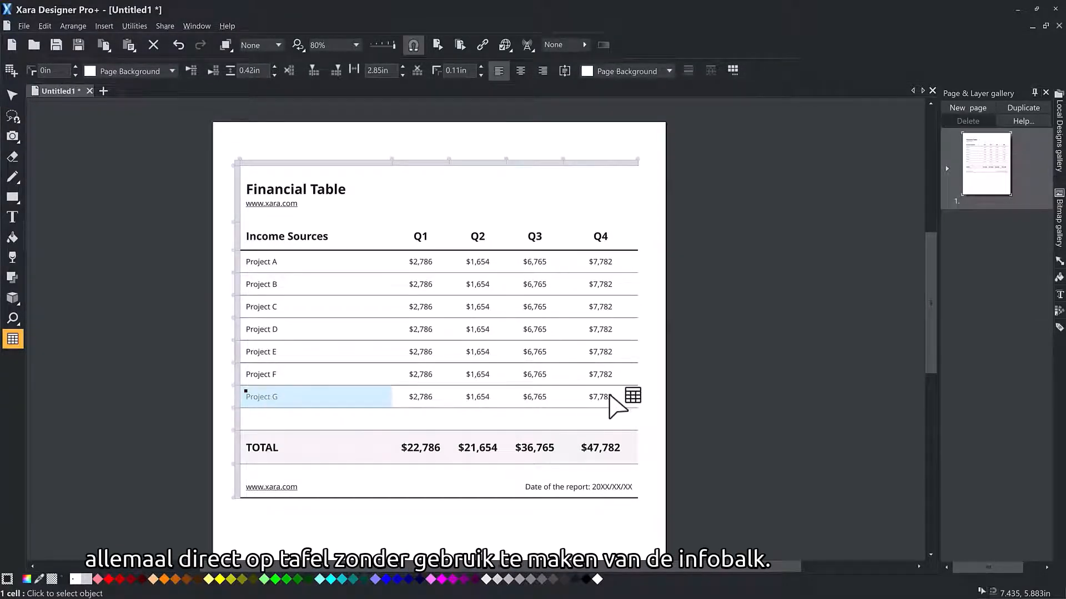
pyautogui.keyDown('shift'); pyautogui.click(584, 396); pyautogui.keyUp('shift')
pyautogui.hotkey('ctrl', 'c')
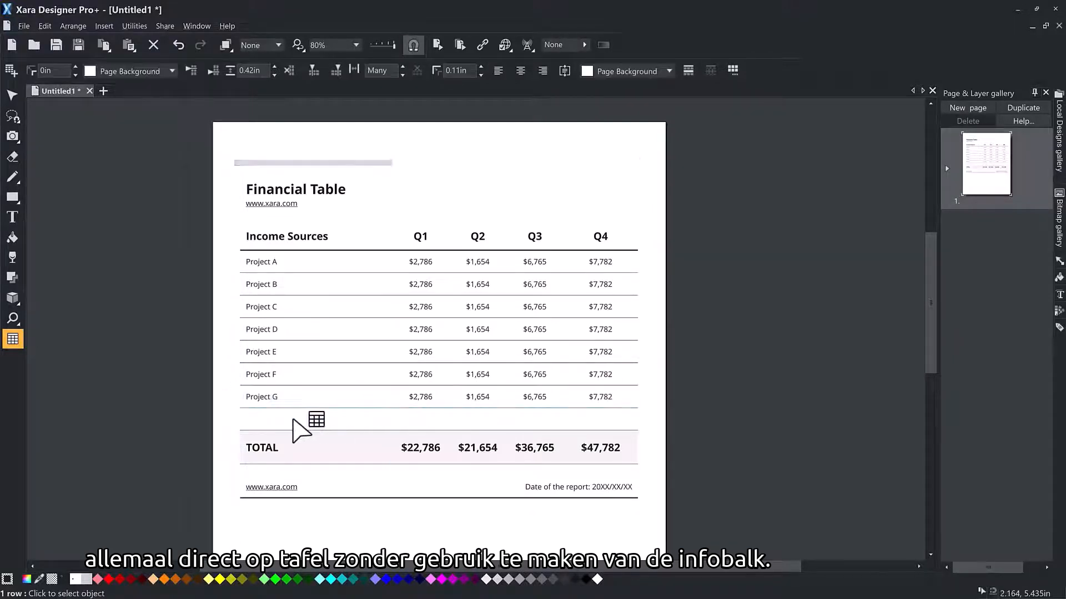
pyautogui.click(289, 421)
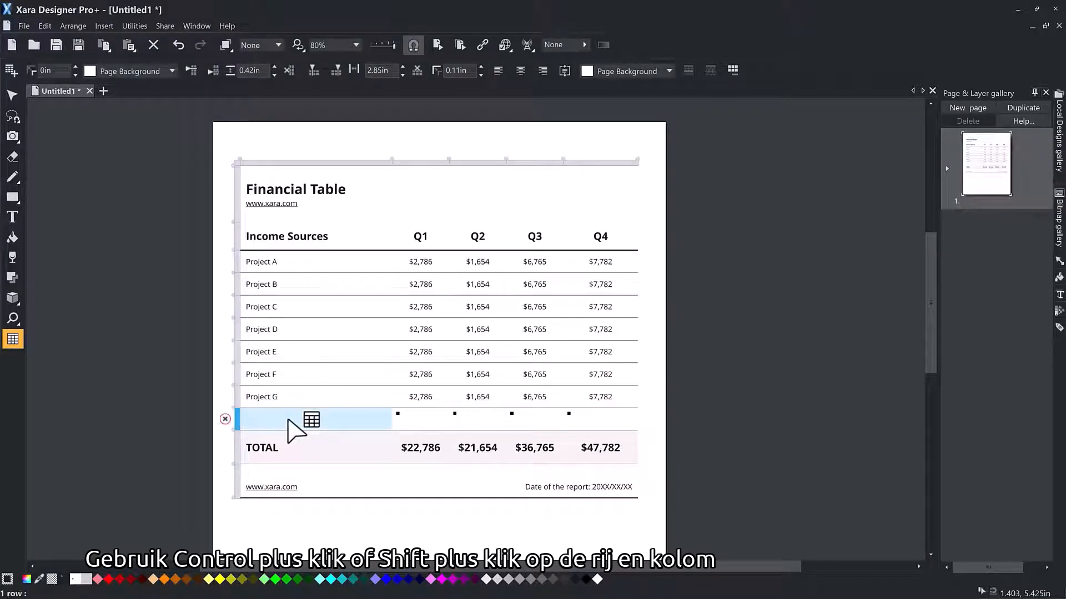
pyautogui.hotkey('ctrl', 'v')
# Step: Change the label in the first cell of the row directly above TOTAL to "Project I"
pyautogui.click(287, 421)
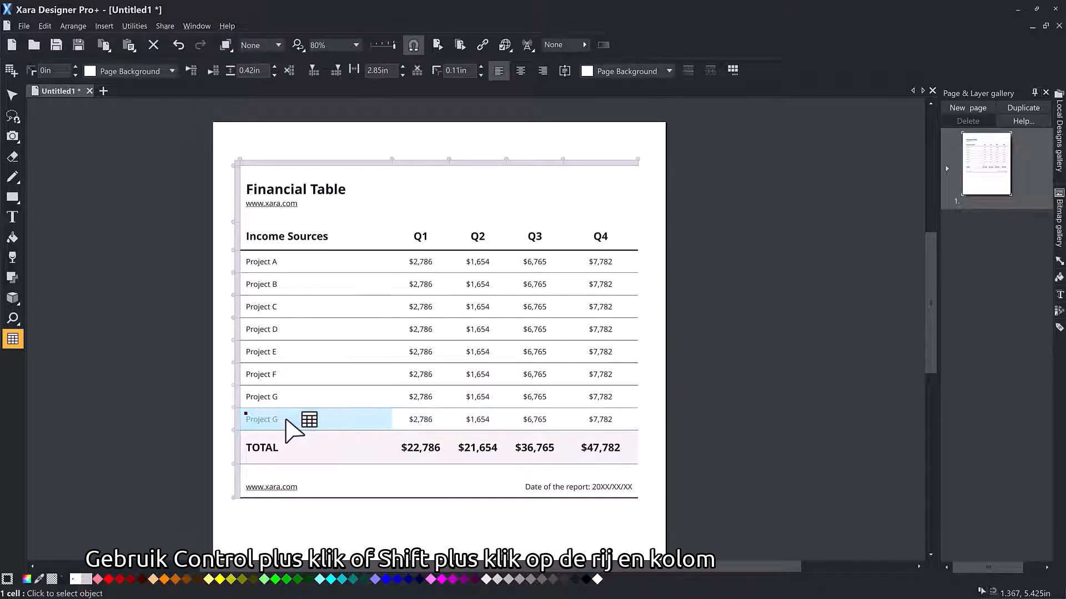
pyautogui.click(282, 419)
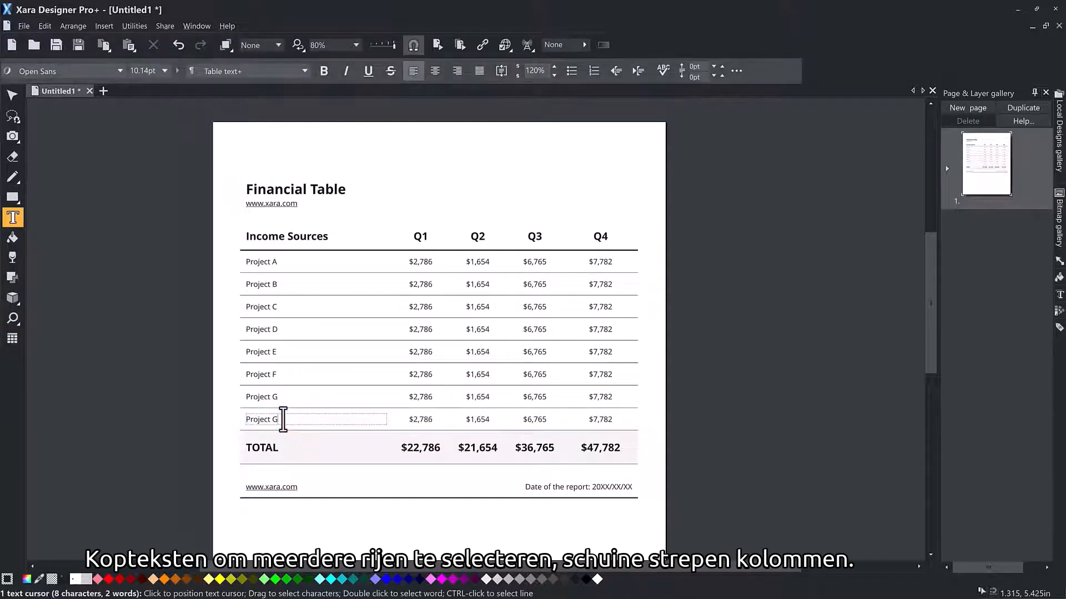
pyautogui.press('BackSpace')
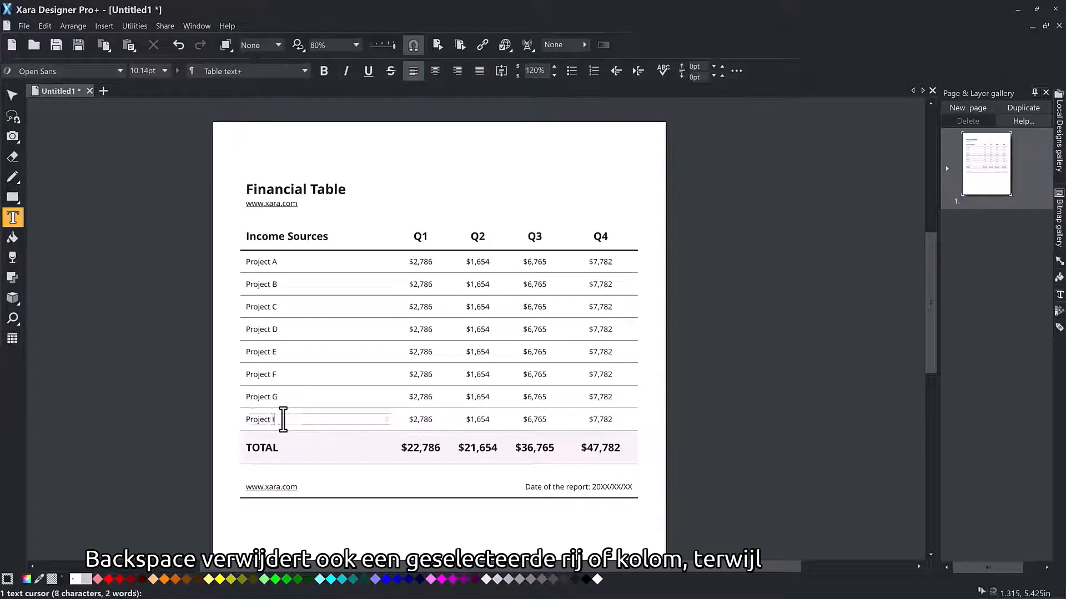
pyautogui.press('Escape')
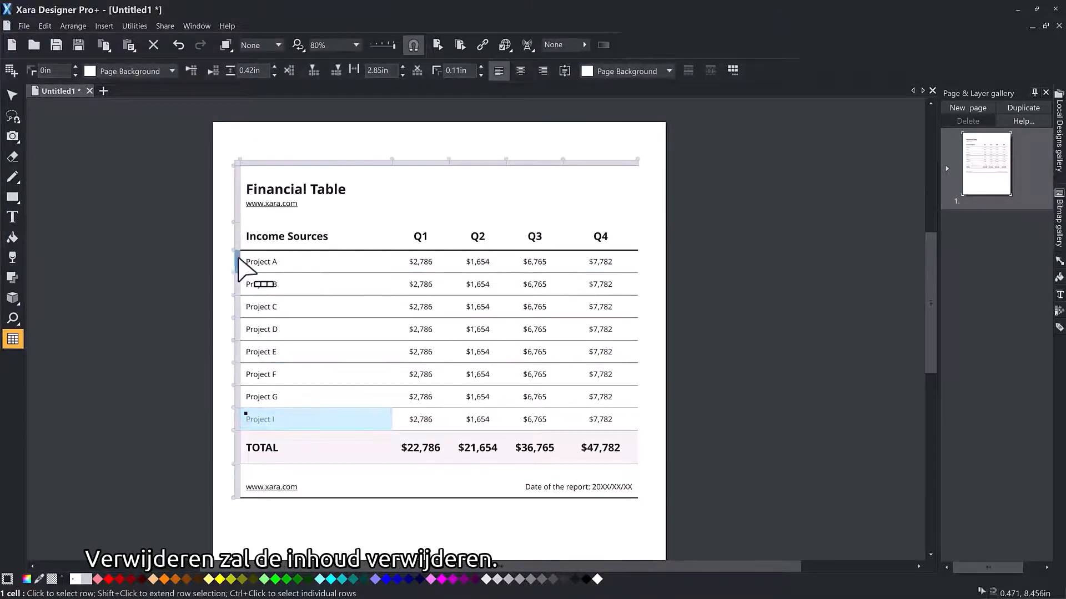
# Step: Select the Project A, Project C, Project E and Project G rows together and set their row height to 0.55 in
pyautogui.click(239, 264)
pyautogui.keyDown('ctrl'); pyautogui.click(239, 307); pyautogui.keyUp('ctrl')
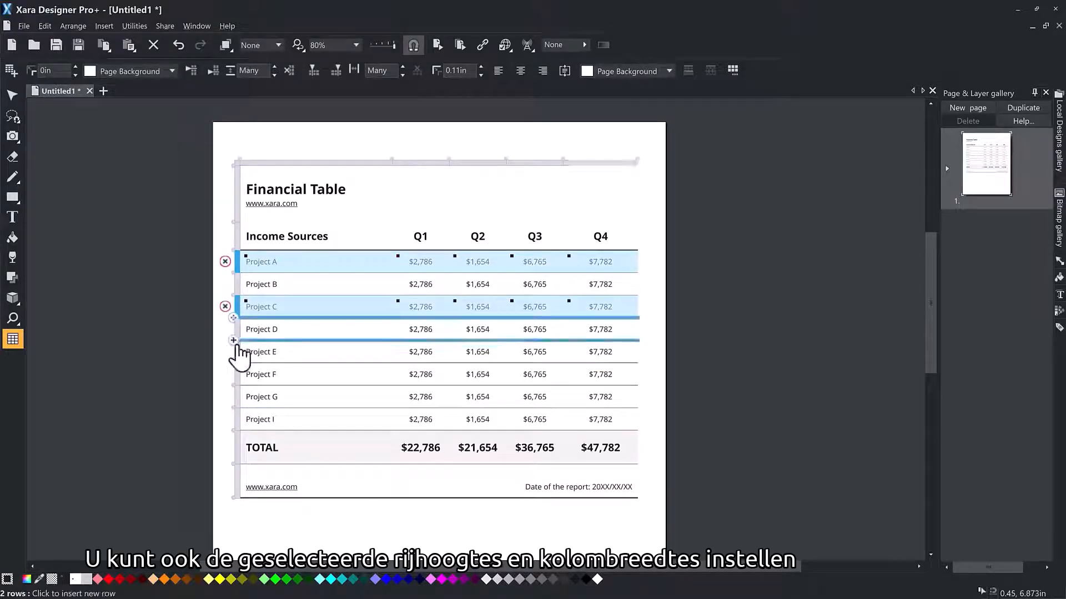
pyautogui.keyDown('ctrl'); pyautogui.click(239, 354); pyautogui.keyUp('ctrl')
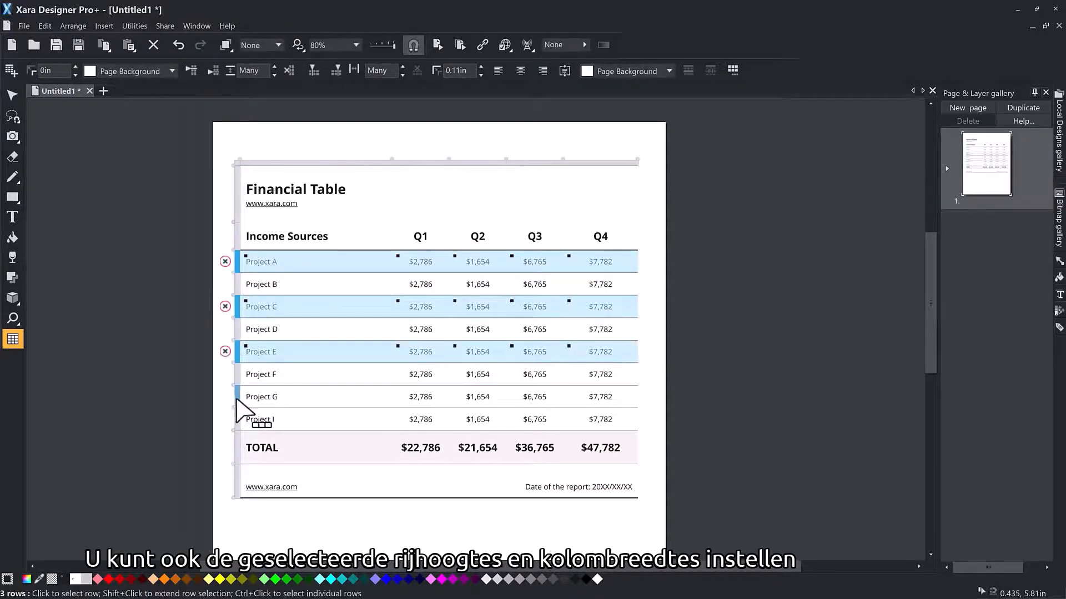
pyautogui.keyDown('ctrl'); pyautogui.click(238, 397); pyautogui.keyUp('ctrl')
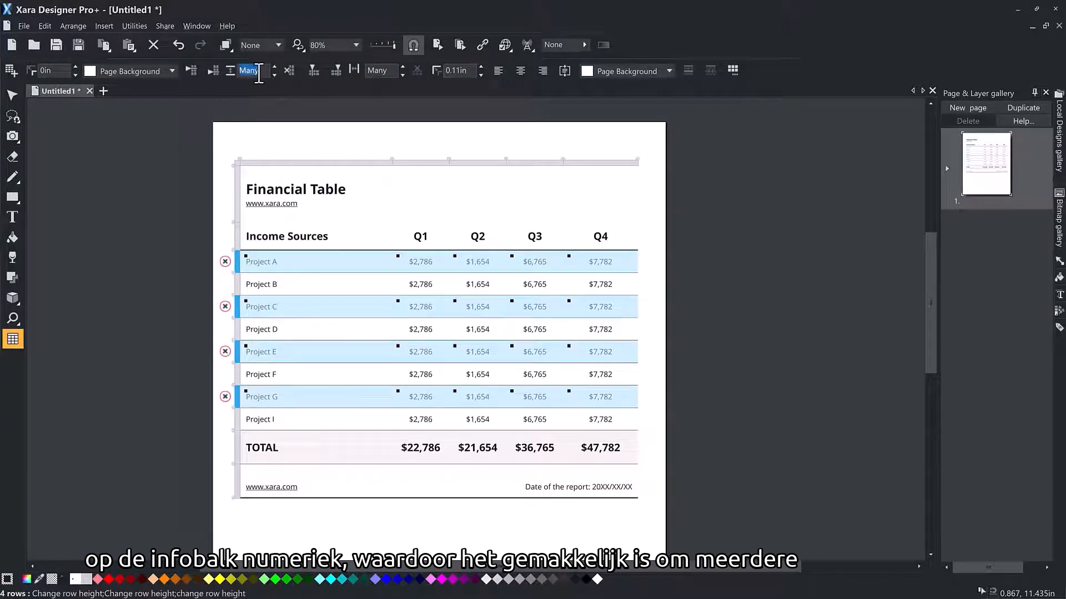
pyautogui.write('0,55')
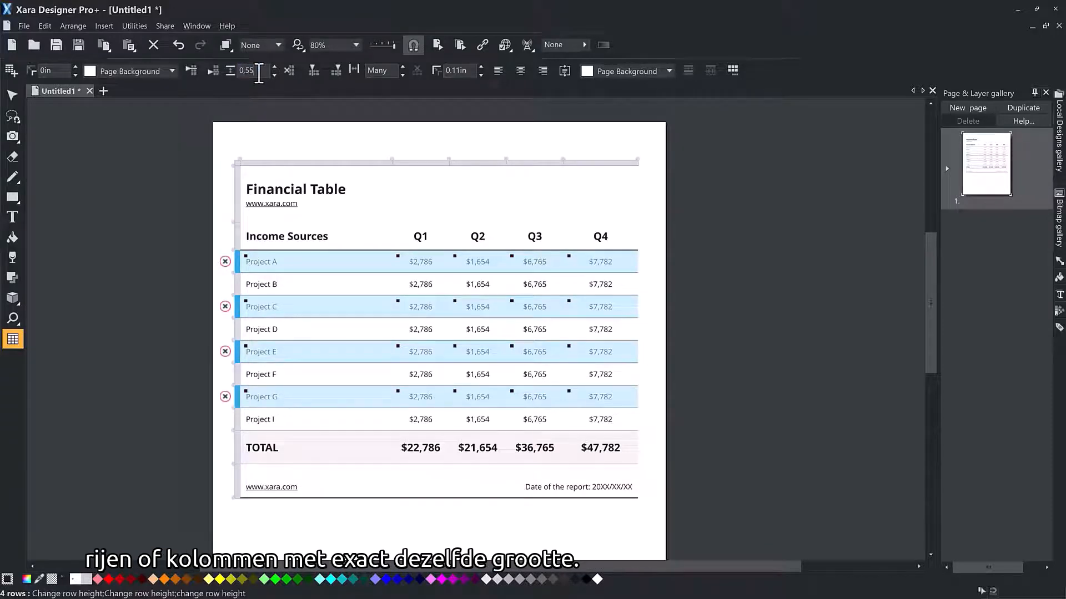
pyautogui.press('Return')
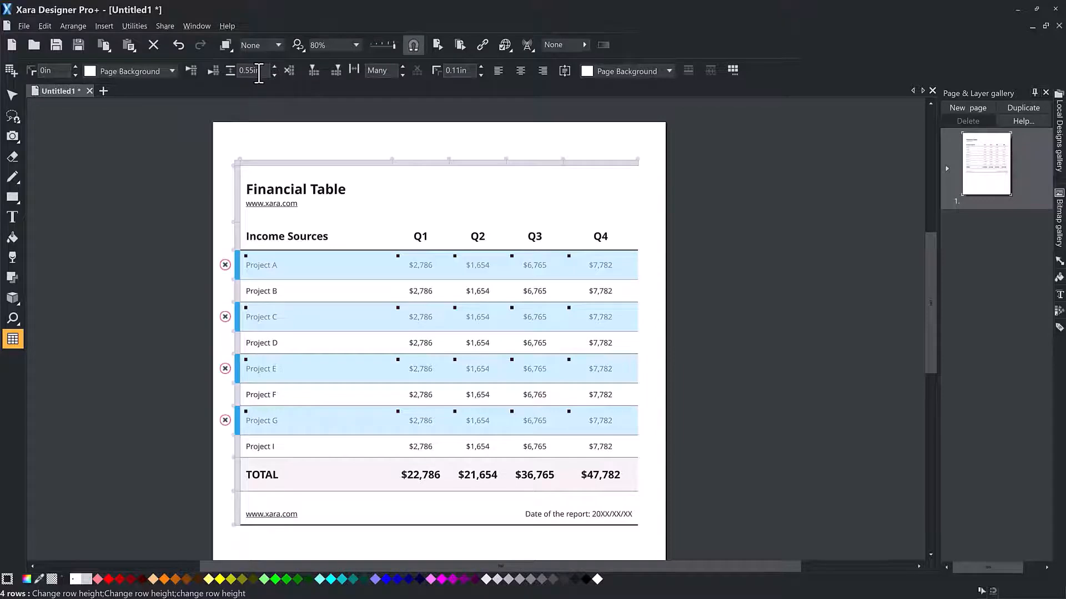
# Step: Make the text in the selected Project A, C, E and G rows bold and deselect the table
pyautogui.click(13, 218)
pyautogui.click(324, 70)
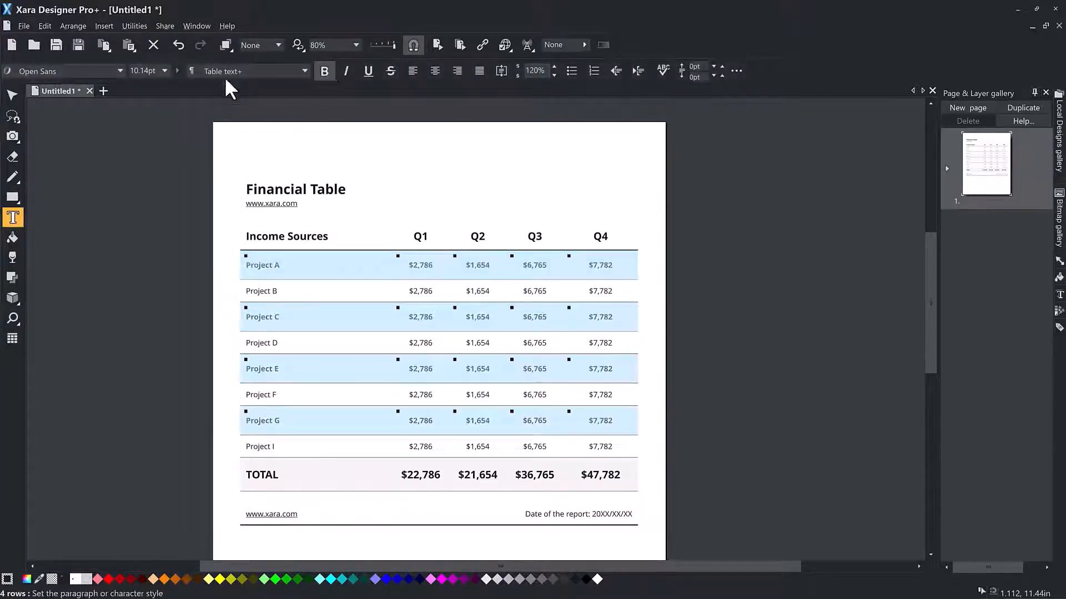
pyautogui.click(14, 95)
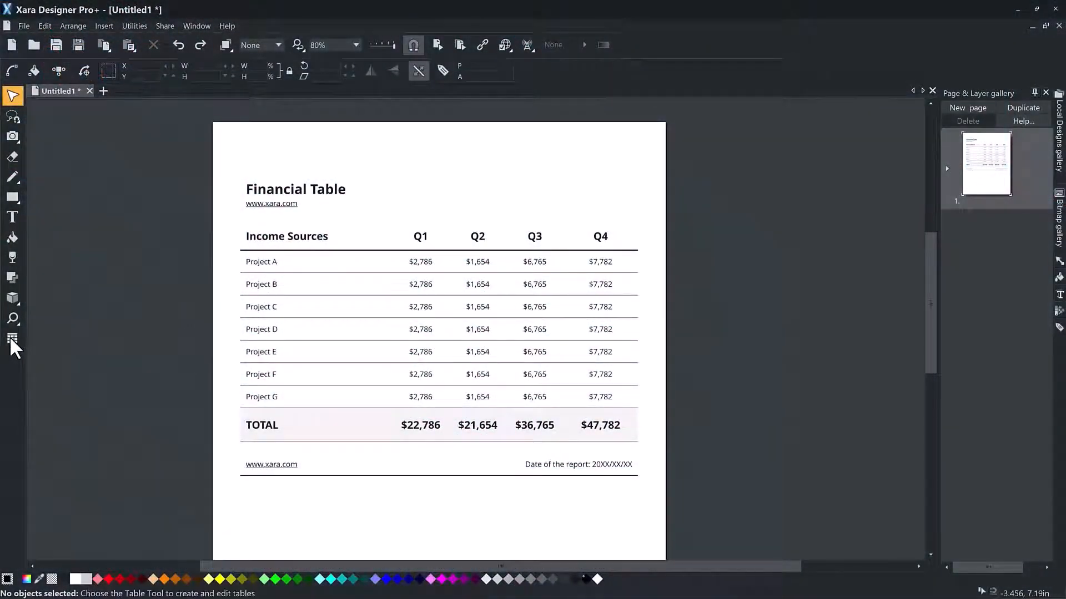
# Step: Use the Table tool to select four diagonal cells together: Project A's Q1, Project B's Q2, Project C's Q3 and Project D's Q4
pyautogui.click(11, 338)
pyautogui.click(436, 261)
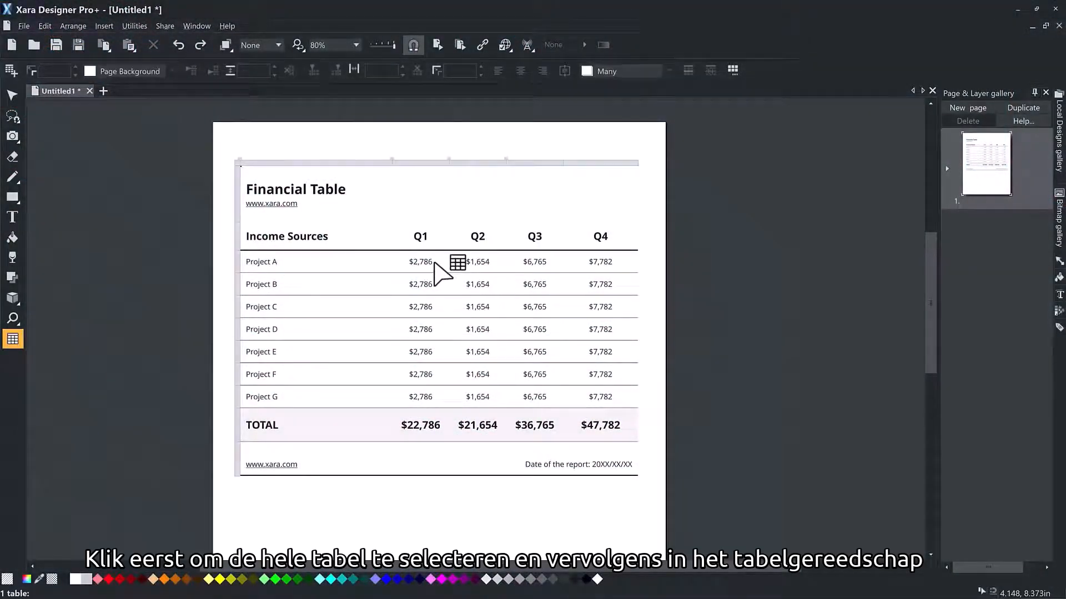
pyautogui.keyDown('ctrl'); pyautogui.click(484, 286); pyautogui.keyUp('ctrl')
pyautogui.keyDown('ctrl'); pyautogui.click(534, 308); pyautogui.keyUp('ctrl')
pyautogui.keyDown('ctrl'); pyautogui.click(600, 328); pyautogui.keyUp('ctrl')
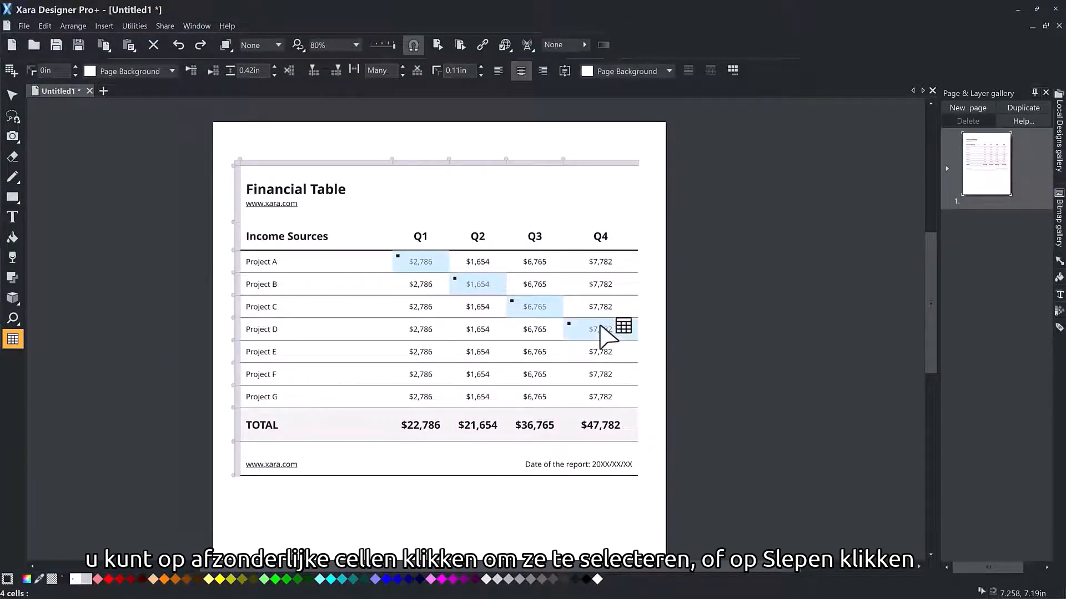
# Step: Select the Project A label cell and extend the selection to Project E's Q4 cell, and further to Project G's Q4 cell
pyautogui.moveTo(319, 259)
pyautogui.mouseDown()
pyautogui.moveTo(464, 290)
pyautogui.moveTo(554, 341)
pyautogui.moveTo(566, 381)
pyautogui.moveTo(557, 409)
pyautogui.moveTo(541, 328)
pyautogui.moveTo(603, 322)
pyautogui.moveTo(469, 299)
pyautogui.moveTo(338, 255)
pyautogui.mouseUp()
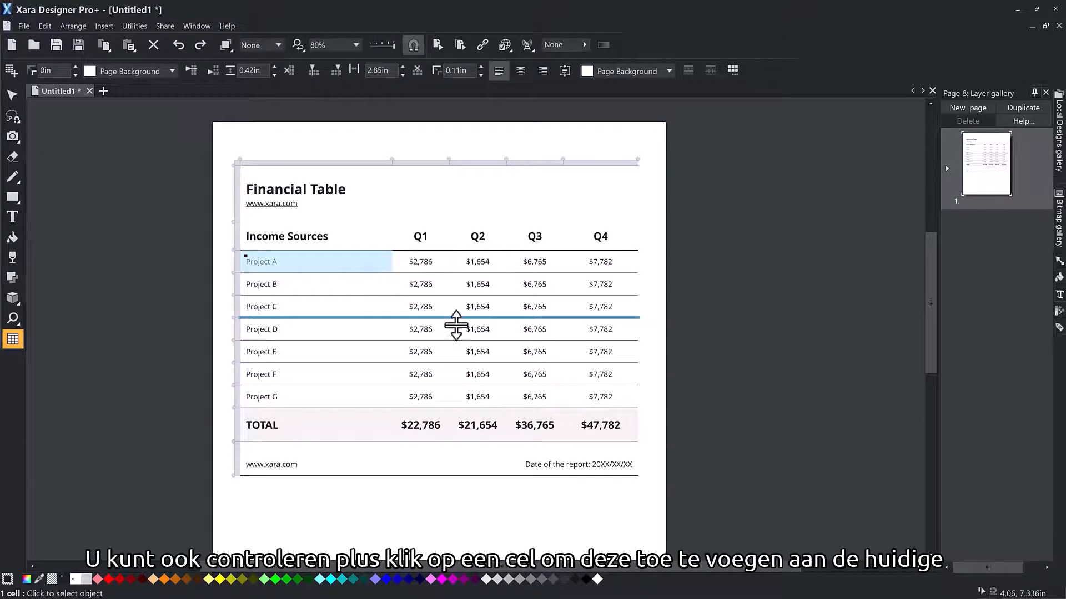
pyautogui.keyDown('shift'); pyautogui.click(599, 356); pyautogui.keyUp('shift')
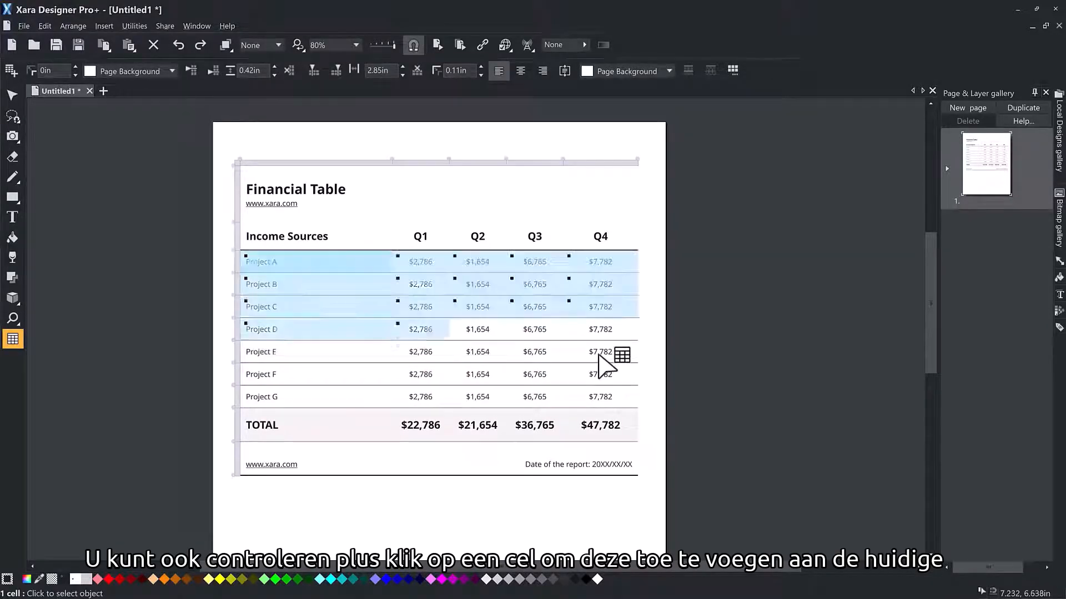
pyautogui.keyDown('shift'); pyautogui.click(600, 394); pyautogui.keyUp('shift')
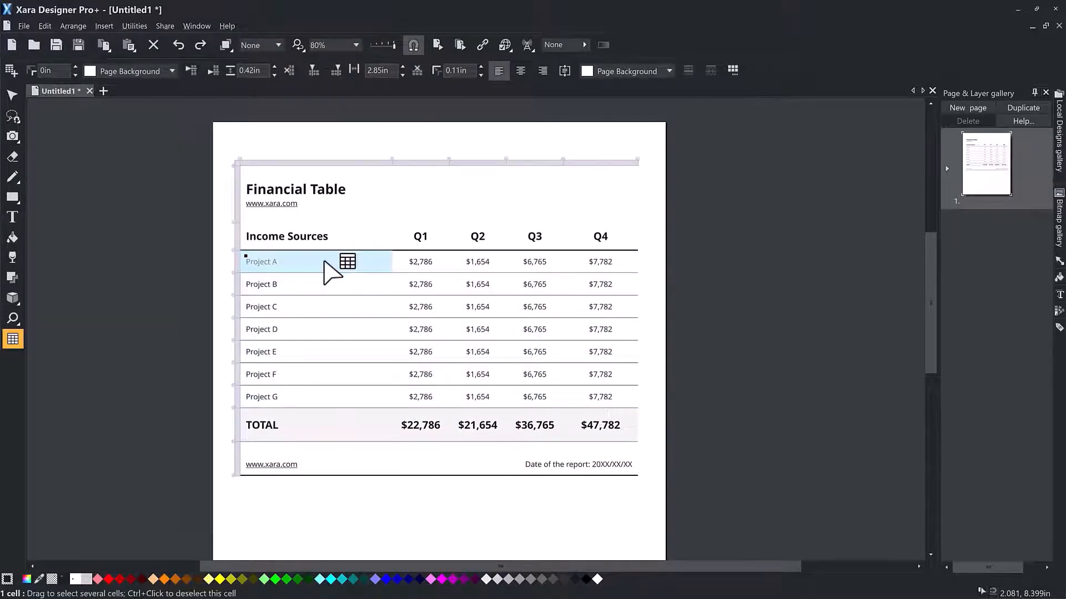
# Step: With the Text tool, select the cells from the Project A label to Project E's Q2 value and make their text bold and italic
pyautogui.click(6, 215)
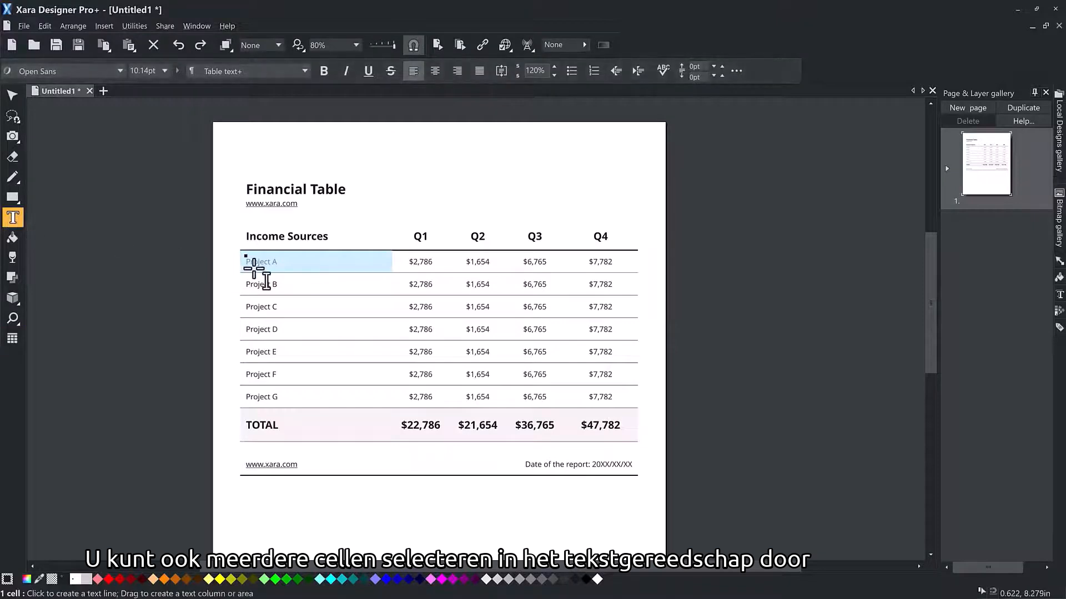
pyautogui.moveTo(288, 261); pyautogui.dragTo(488, 359)
pyautogui.click(330, 72)
pyautogui.click(348, 72)
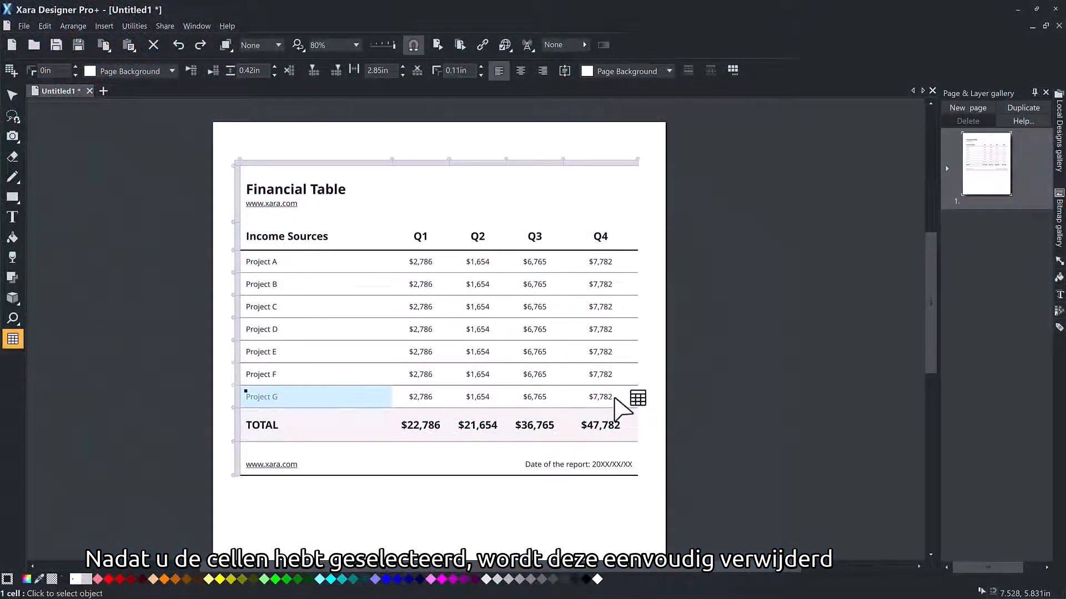
# Step: Clear the contents of the Project G row and paste a copy of the Project F row into it
pyautogui.keyDown('shift'); pyautogui.click(615, 398); pyautogui.keyUp('shift')
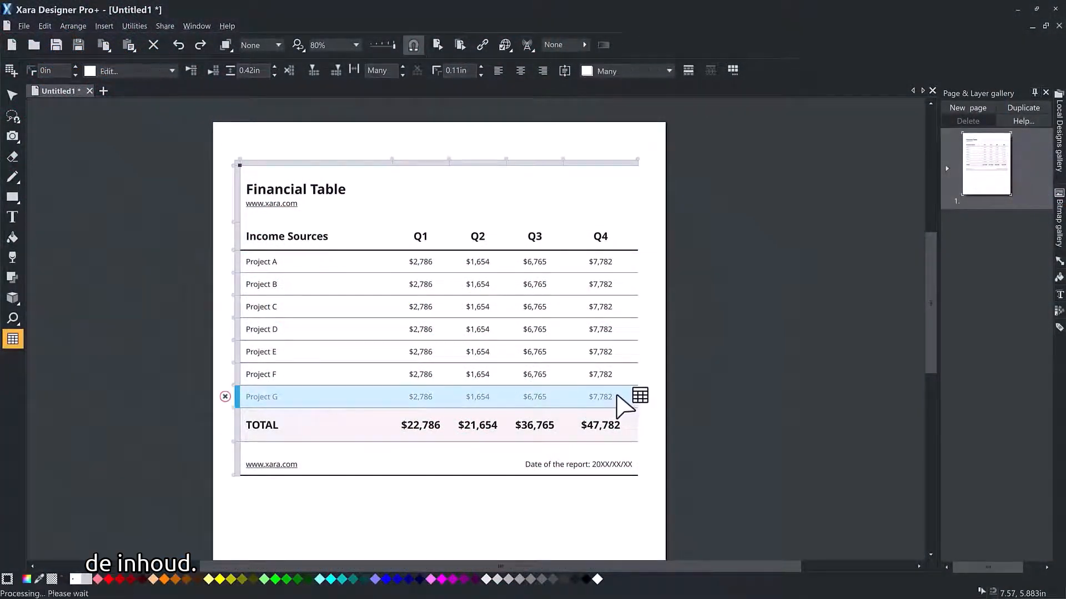
pyautogui.press('Delete')
pyautogui.click(294, 376)
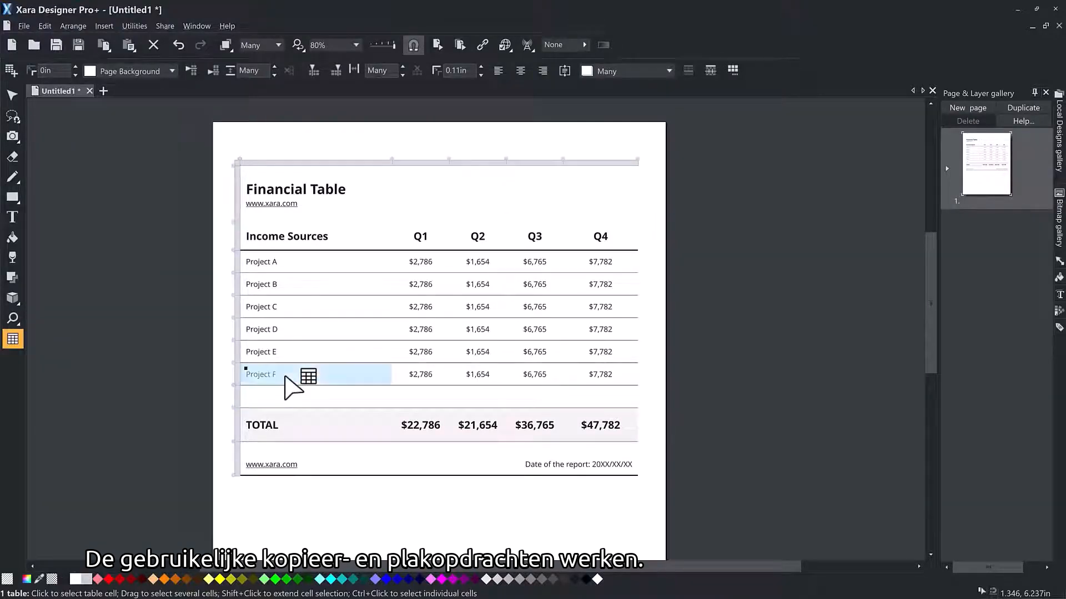
pyautogui.keyDown('shift'); pyautogui.click(609, 373); pyautogui.keyUp('shift')
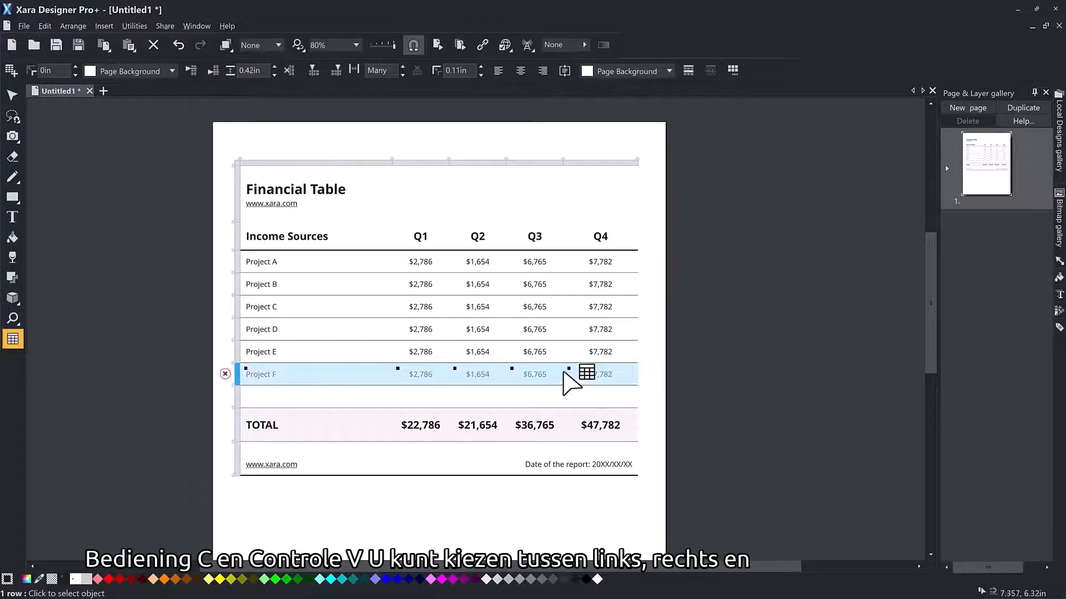
pyautogui.click(297, 395)
pyautogui.write('Project F\t$2,786\t$1,654\t$6,765\t$7,782')
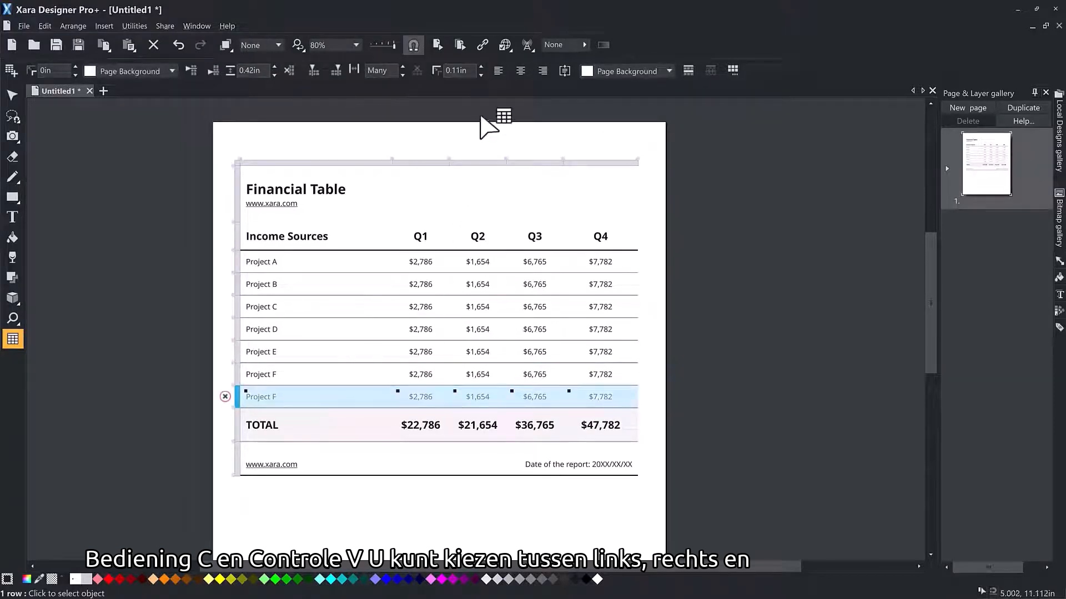
# Step: Try centre, right and left text alignment on the row directly above TOTAL
pyautogui.click(519, 68)
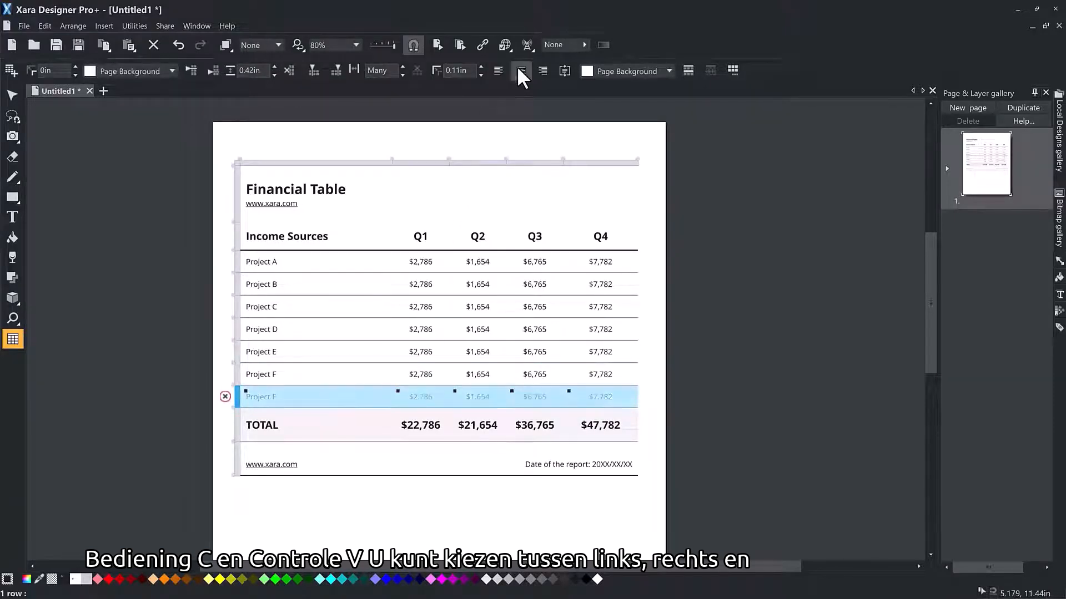
pyautogui.click(538, 68)
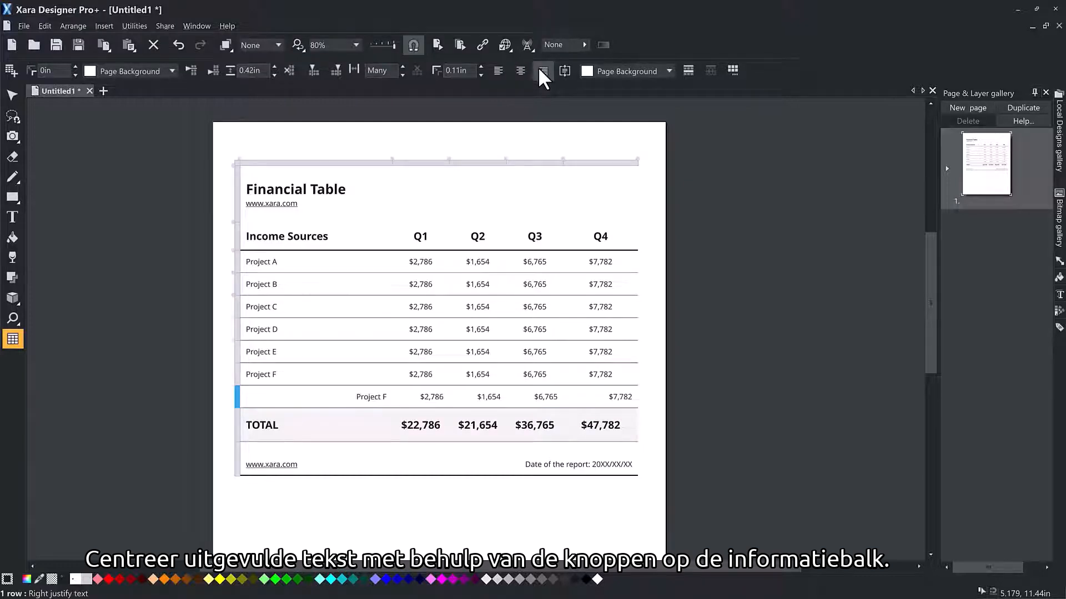
pyautogui.click(498, 69)
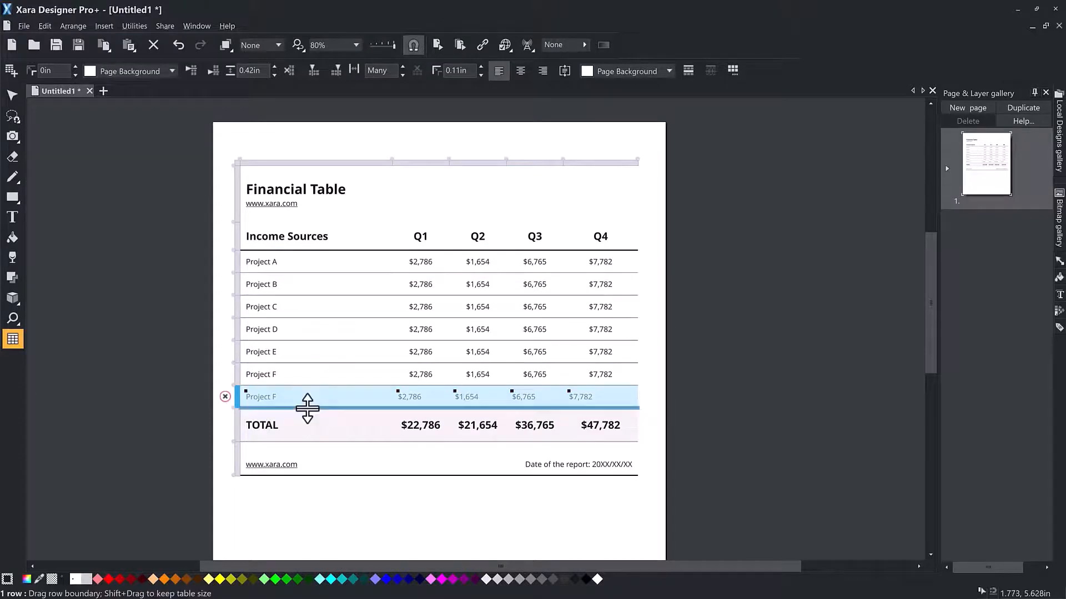
# Step: Enlarge the row above TOTAL to a height of about 0.79 in and try top, bottom and centre vertical text alignment
pyautogui.moveTo(306, 409); pyautogui.dragTo(307, 427)
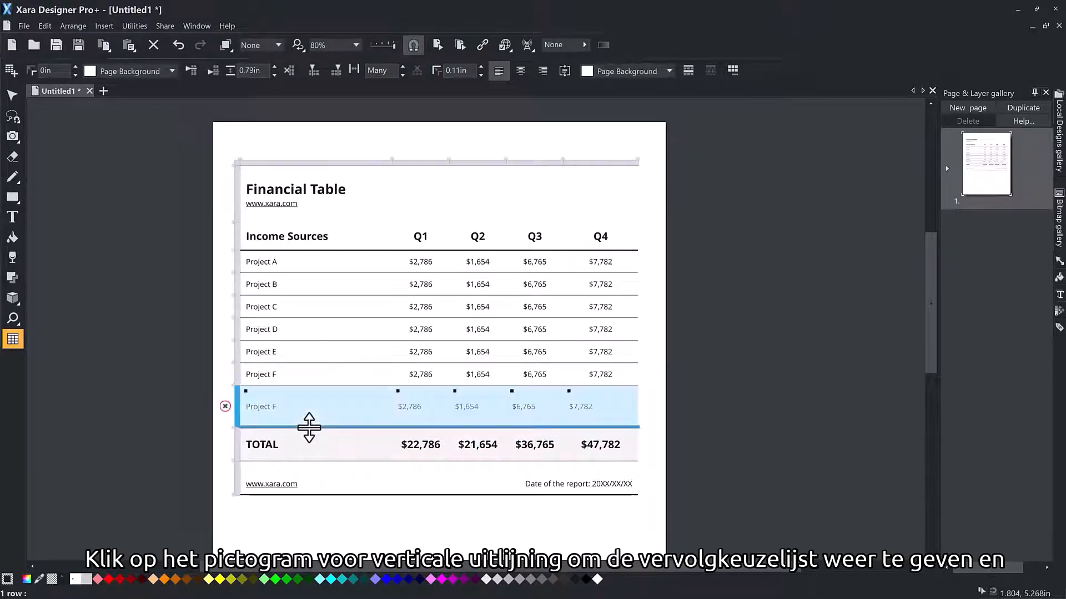
pyautogui.click(565, 71)
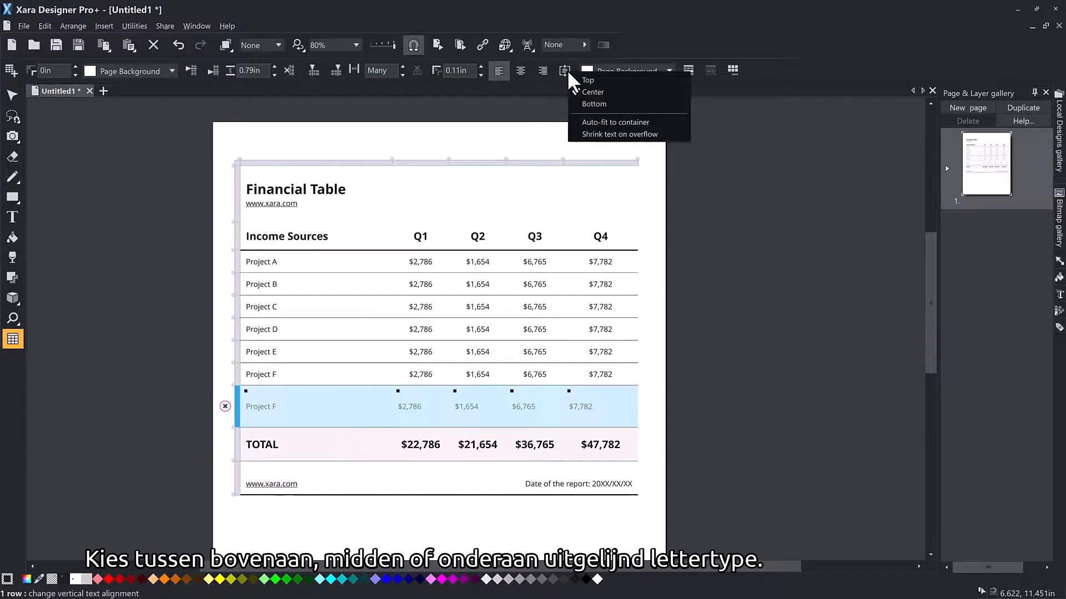
pyautogui.click(580, 80)
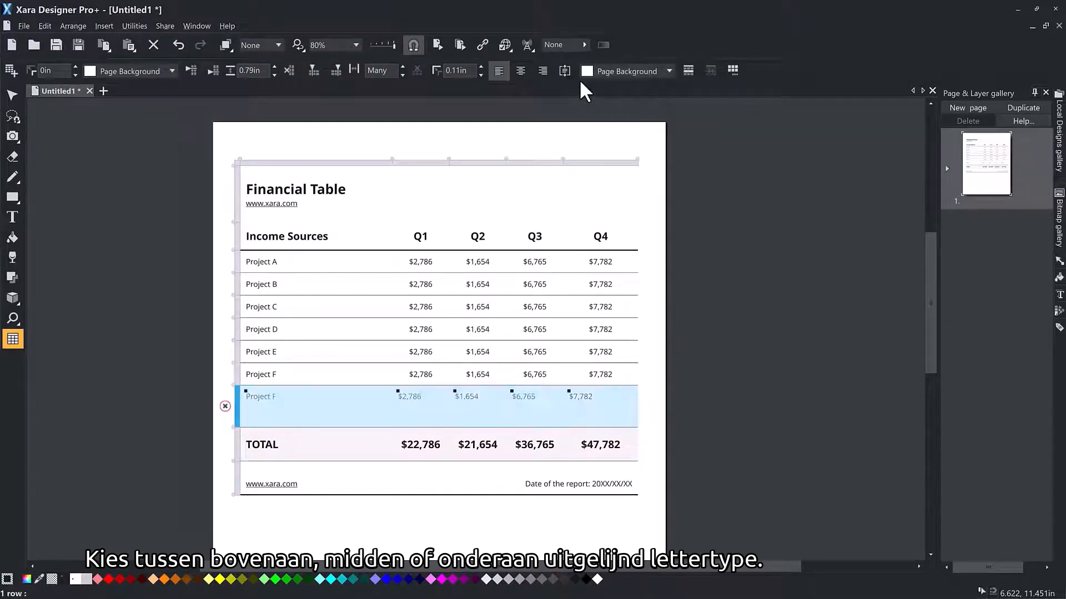
pyautogui.click(566, 71)
pyautogui.click(581, 103)
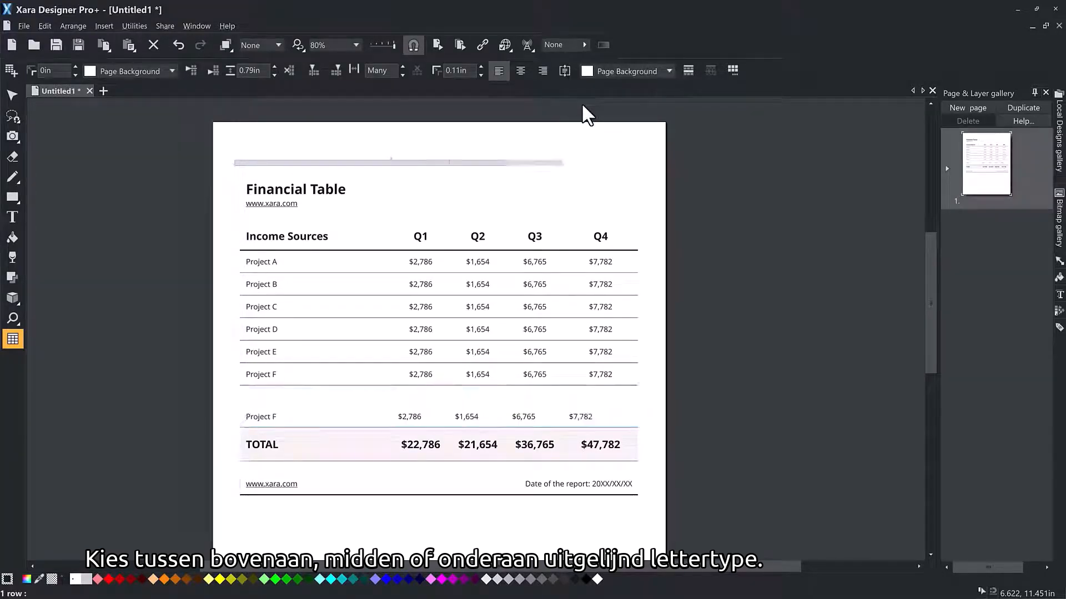
pyautogui.click(565, 71)
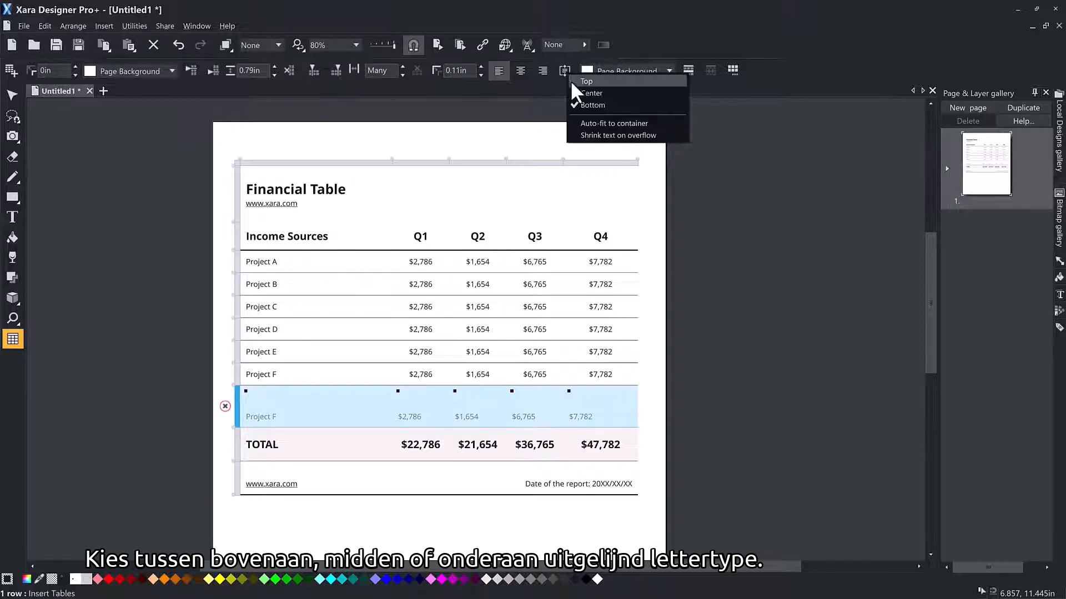
pyautogui.click(582, 93)
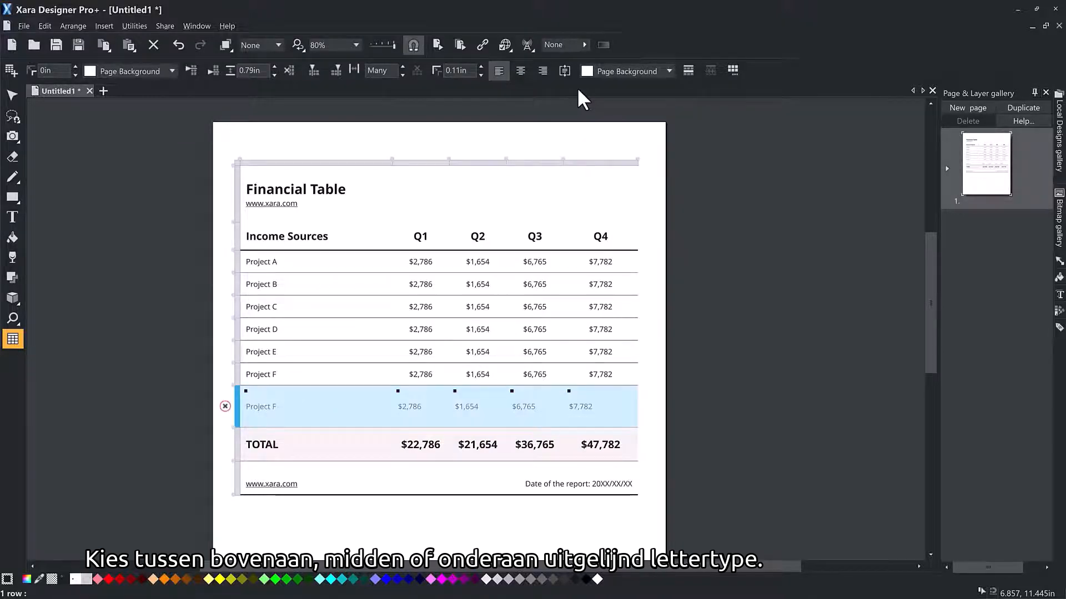
# Step: Reduce the row above TOTAL to a height of 0.42 in and centre its Q1 to Q4 values horizontally
pyautogui.moveTo(343, 427); pyautogui.dragTo(626, 397)
pyautogui.click(520, 71)
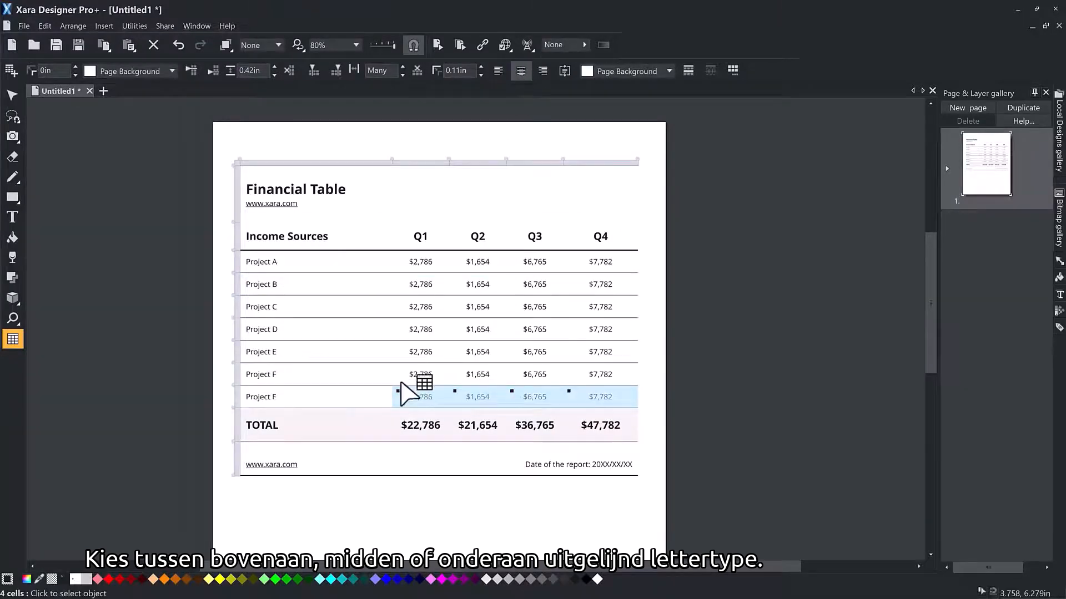
# Step: Select the whole row directly above TOTAL and set its text font to Arial Black
pyautogui.click(366, 399)
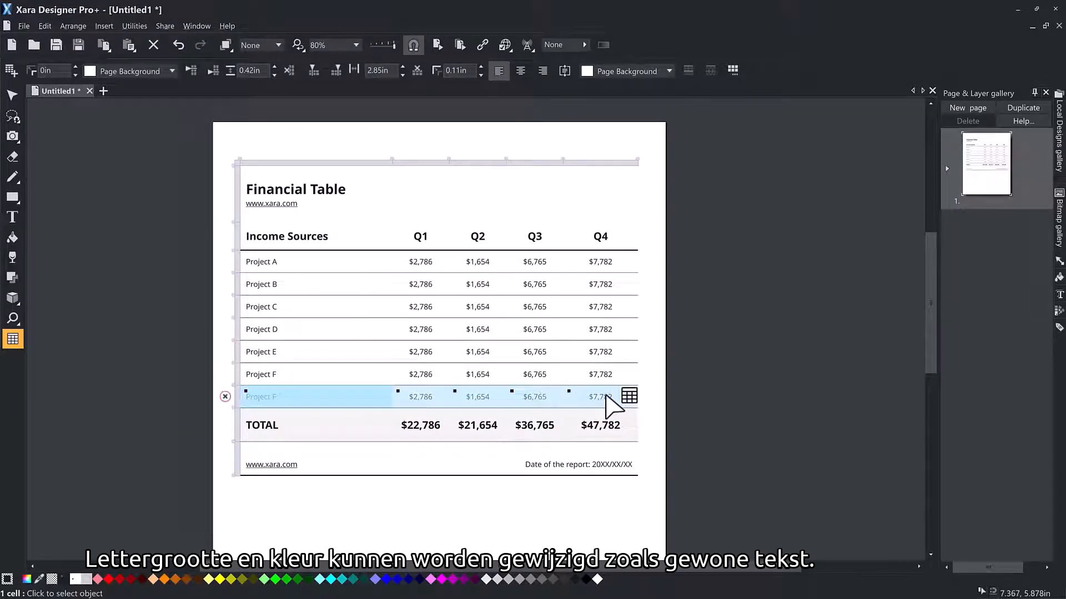
pyautogui.click(14, 218)
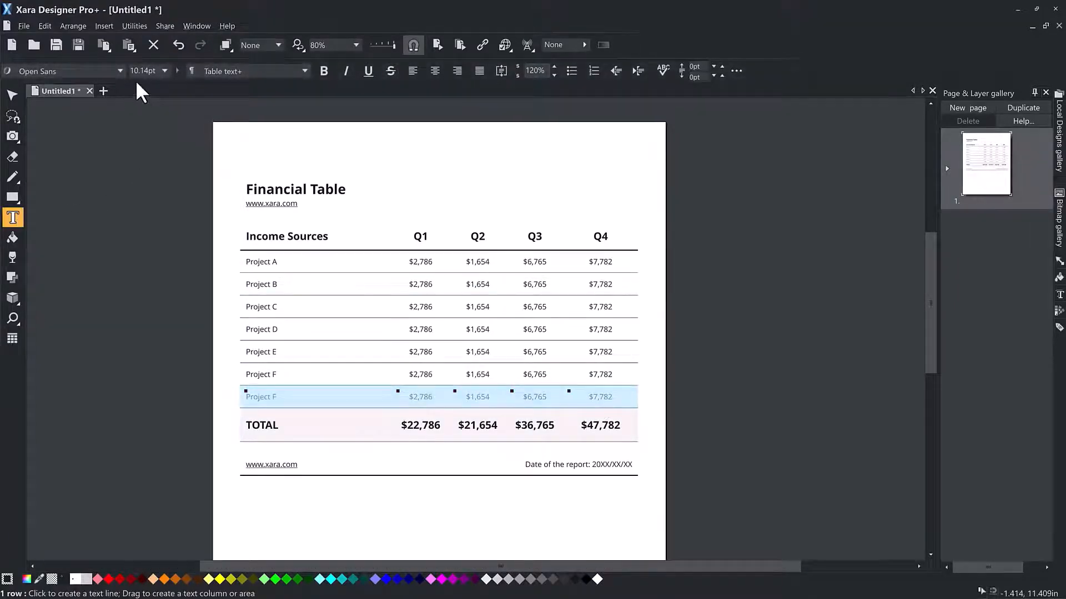
pyautogui.click(120, 71)
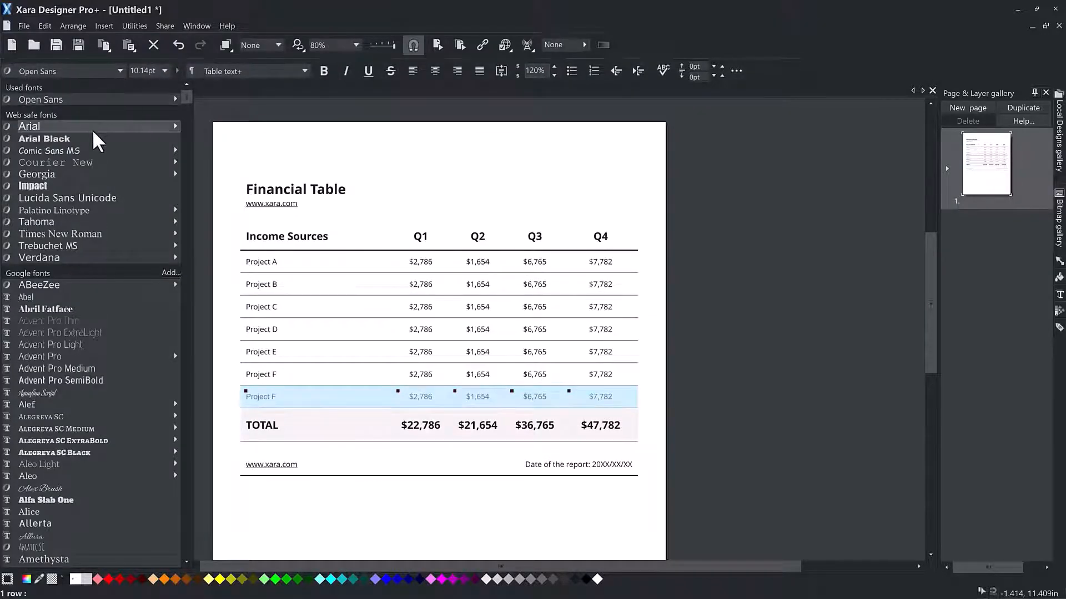
pyautogui.click(92, 139)
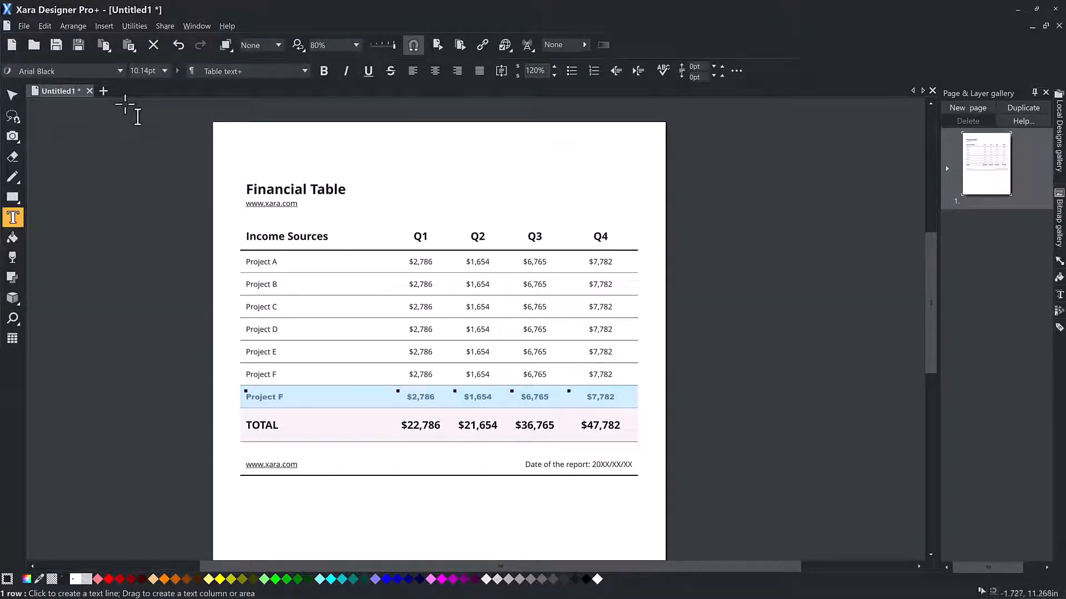
# Step: Set the selected row's text to 12 pt, colour it dark red, and deselect the table
pyautogui.click(164, 70)
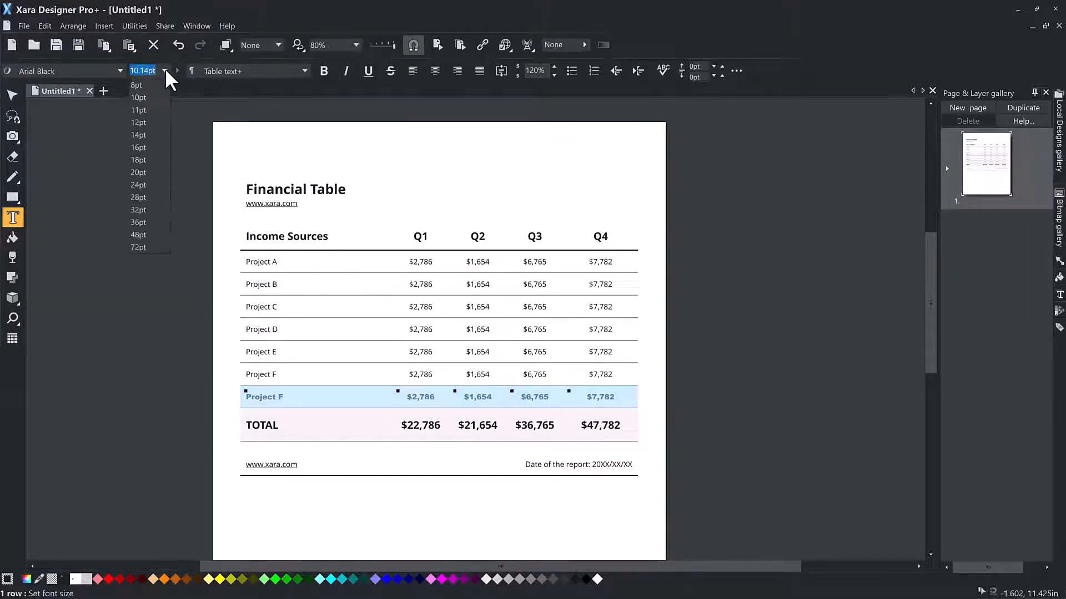
pyautogui.click(145, 119)
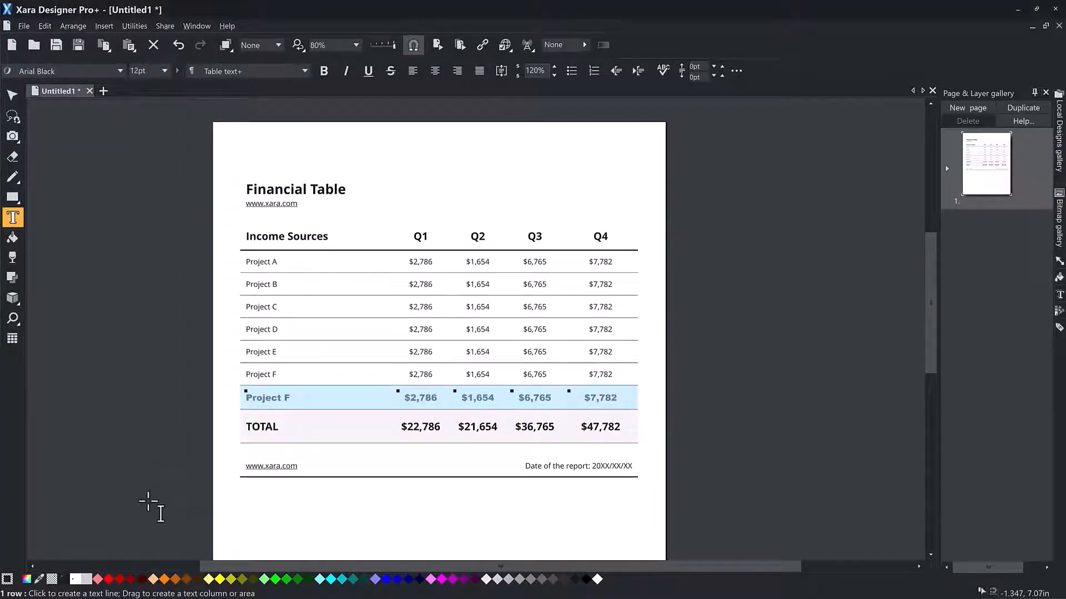
pyautogui.click(120, 580)
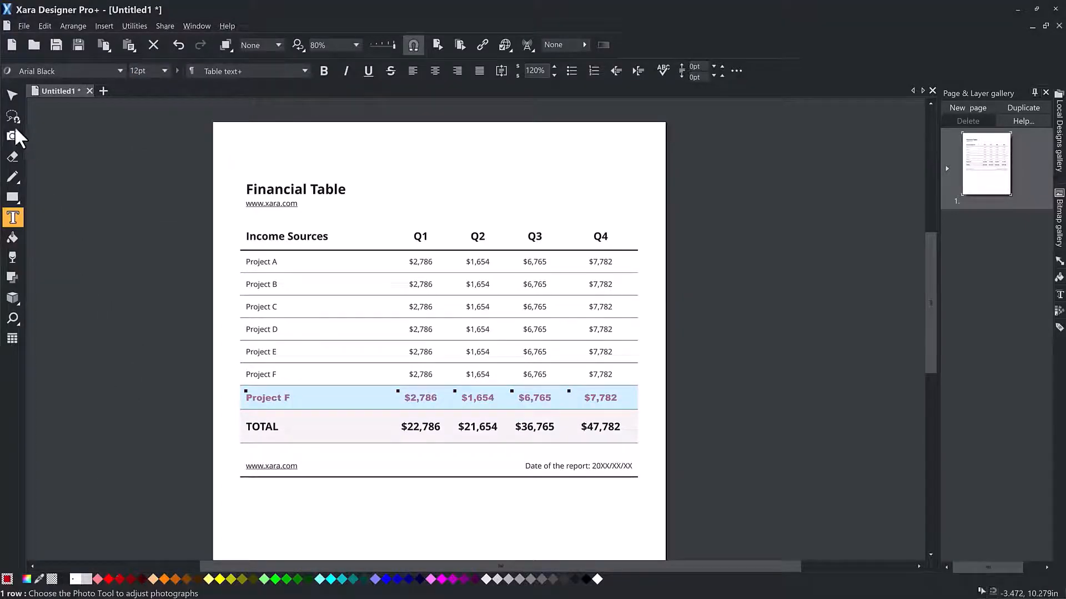
pyautogui.click(13, 97)
pyautogui.click(105, 371)
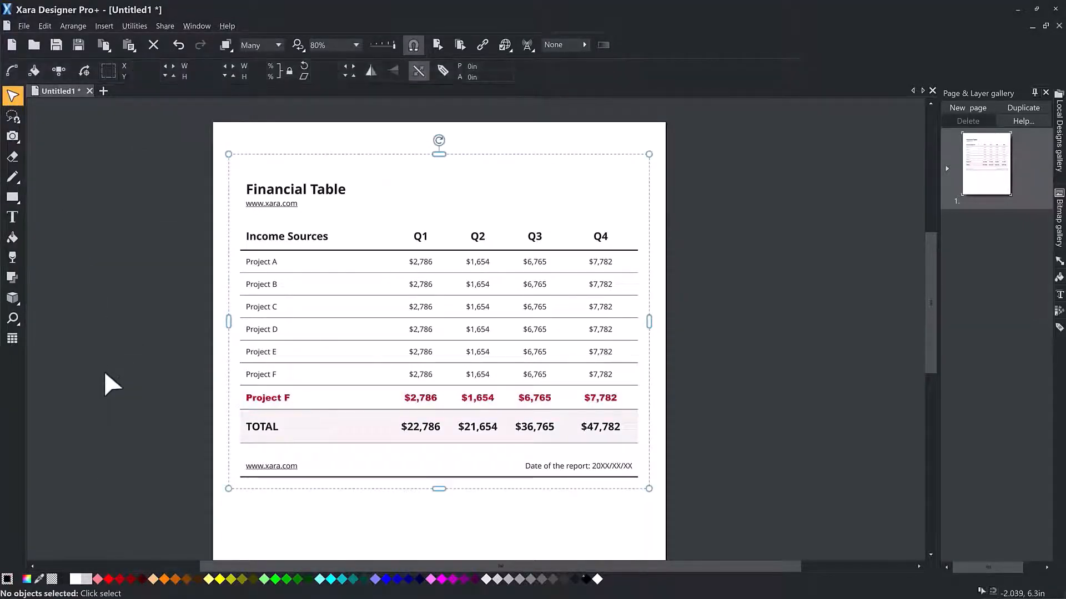
# Step: Select the whole TOTAL row and set its cell background colour to Website Backdrop
pyautogui.click(12, 339)
pyautogui.click(274, 431)
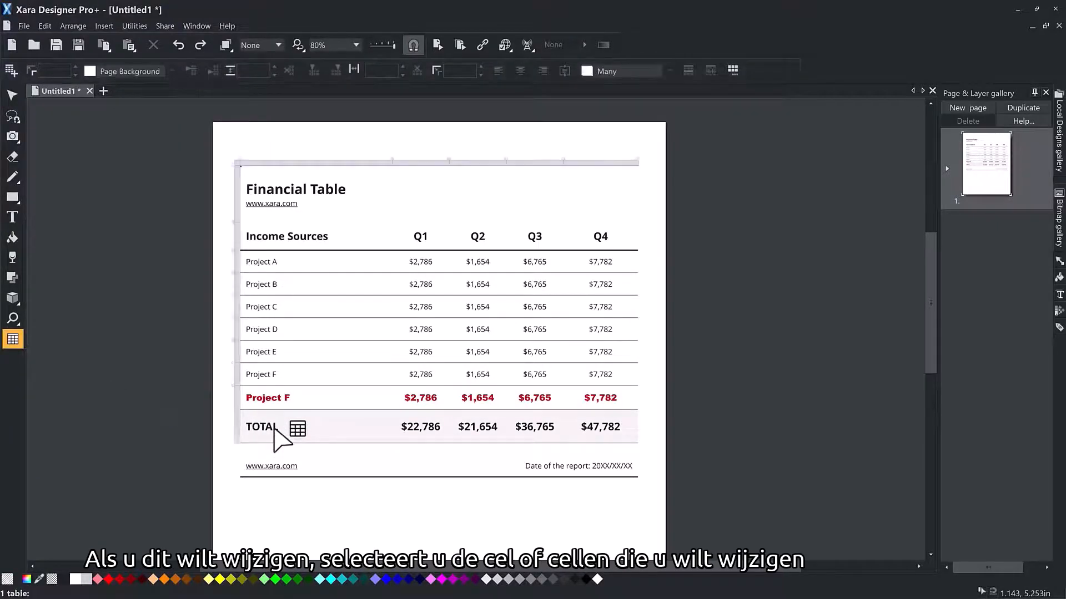
pyautogui.click(275, 430)
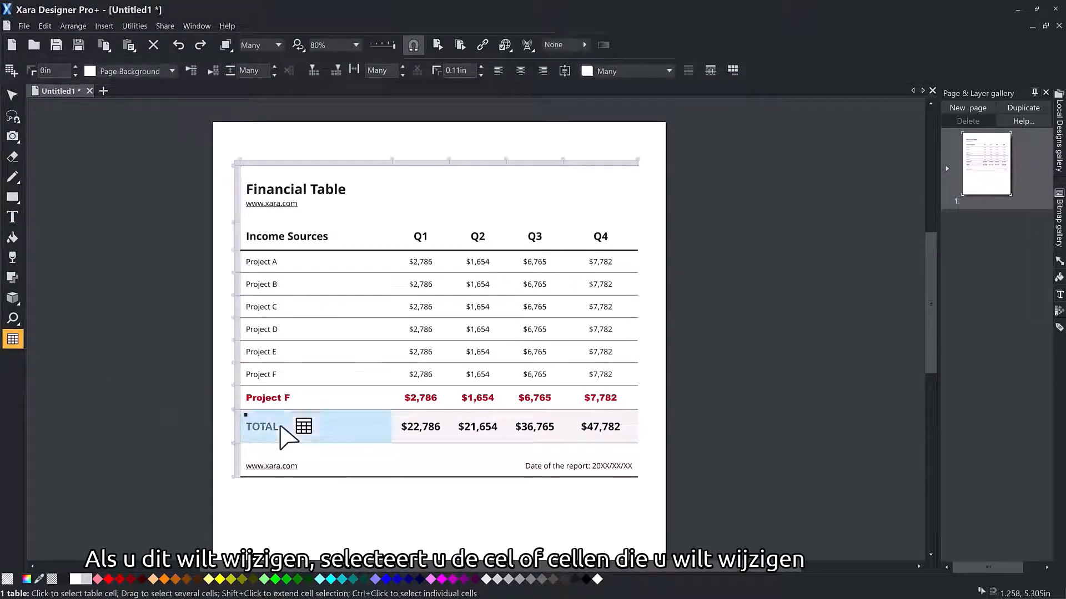
pyautogui.keyDown('shift'); pyautogui.click(616, 428); pyautogui.keyUp('shift')
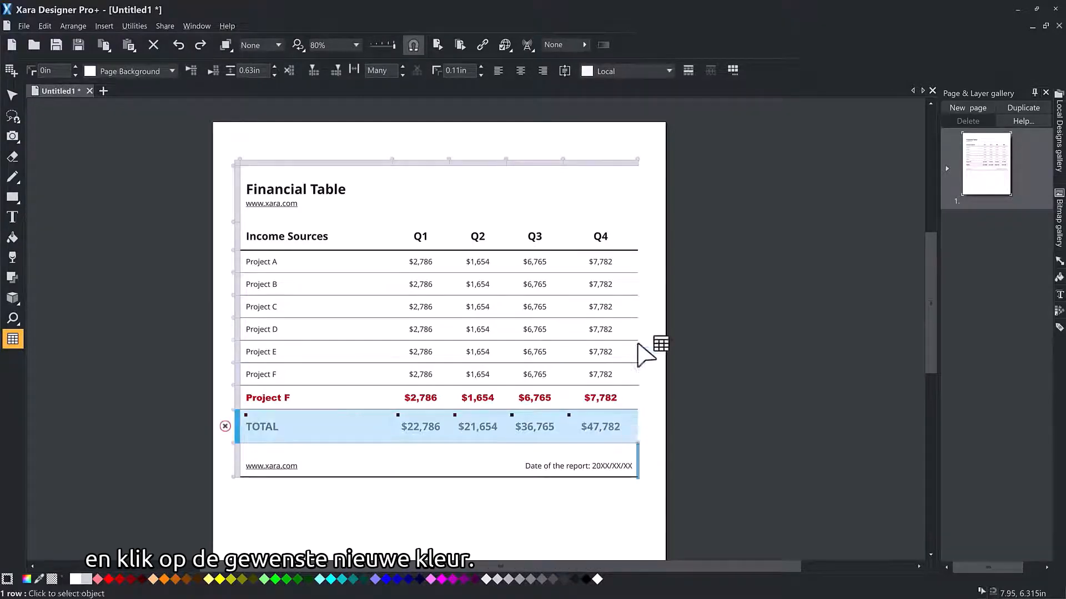
pyautogui.click(669, 71)
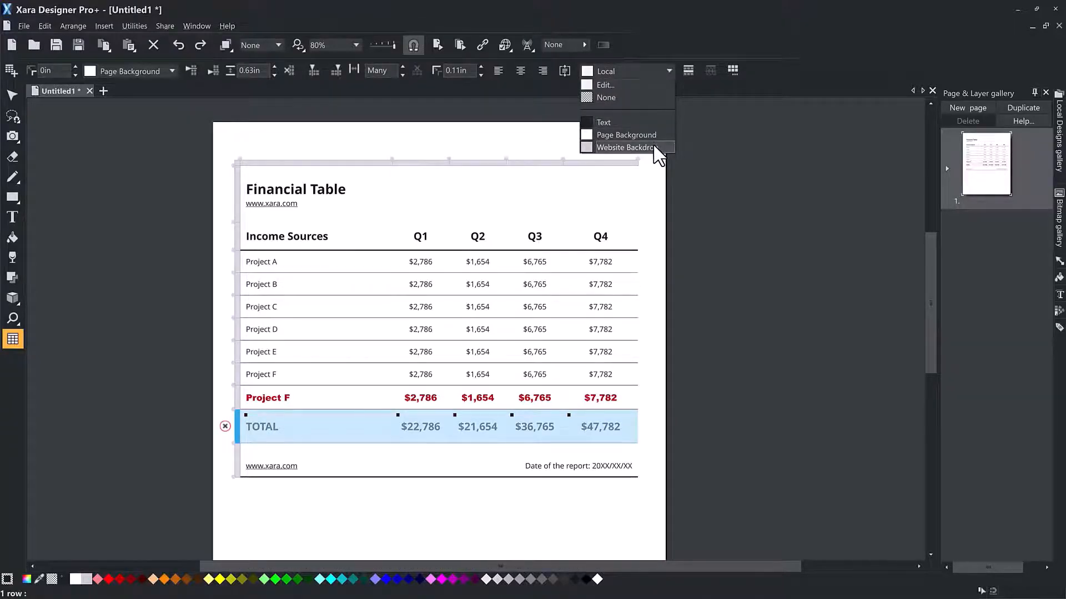
pyautogui.click(638, 147)
pyautogui.click(333, 404)
# Step: Reselect the TOTAL row, mix a black cell background in the colour editor, and make the row's text white
pyautogui.click(333, 427)
pyautogui.keyDown('shift'); pyautogui.click(627, 429); pyautogui.keyUp('shift')
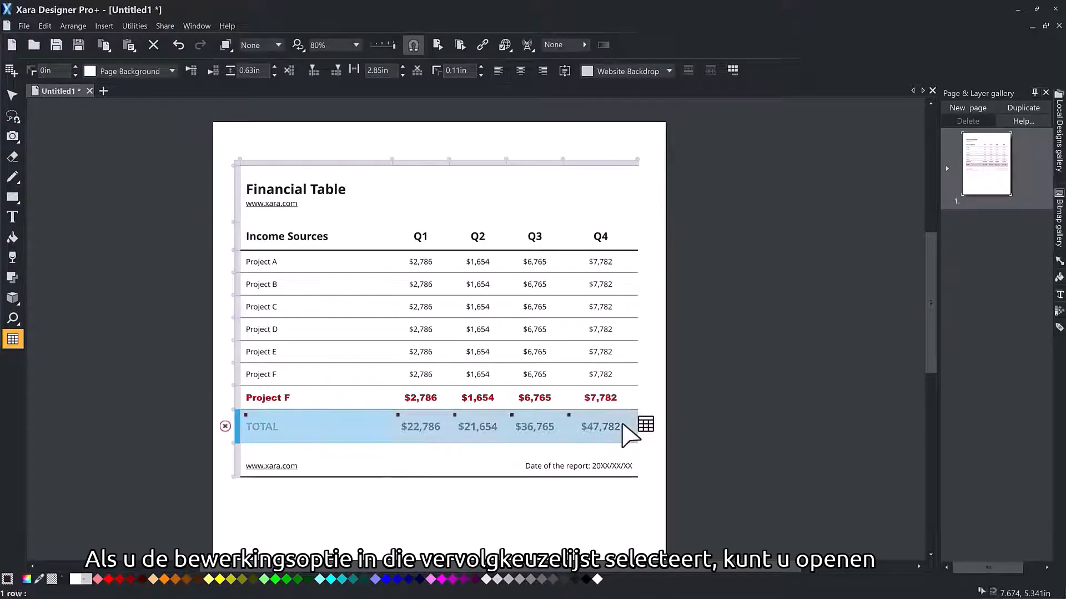
pyautogui.click(669, 71)
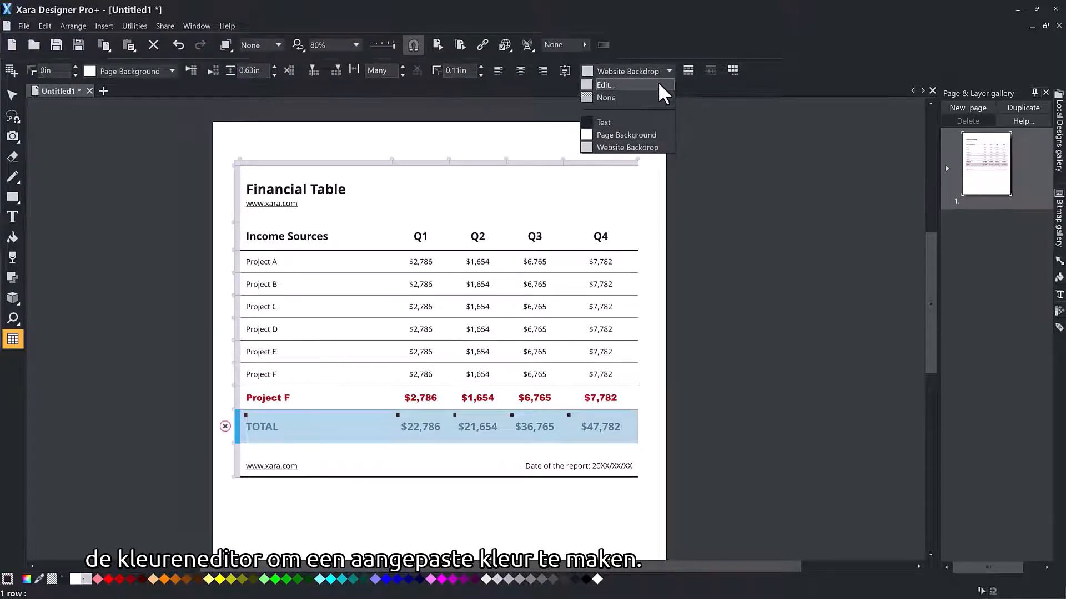
pyautogui.click(658, 83)
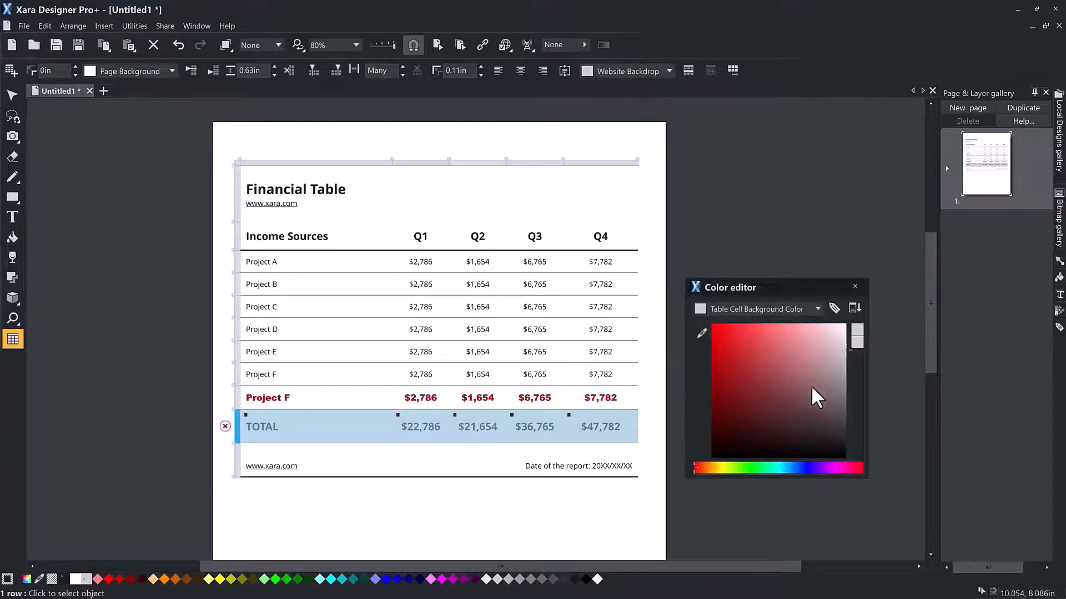
pyautogui.click(849, 468)
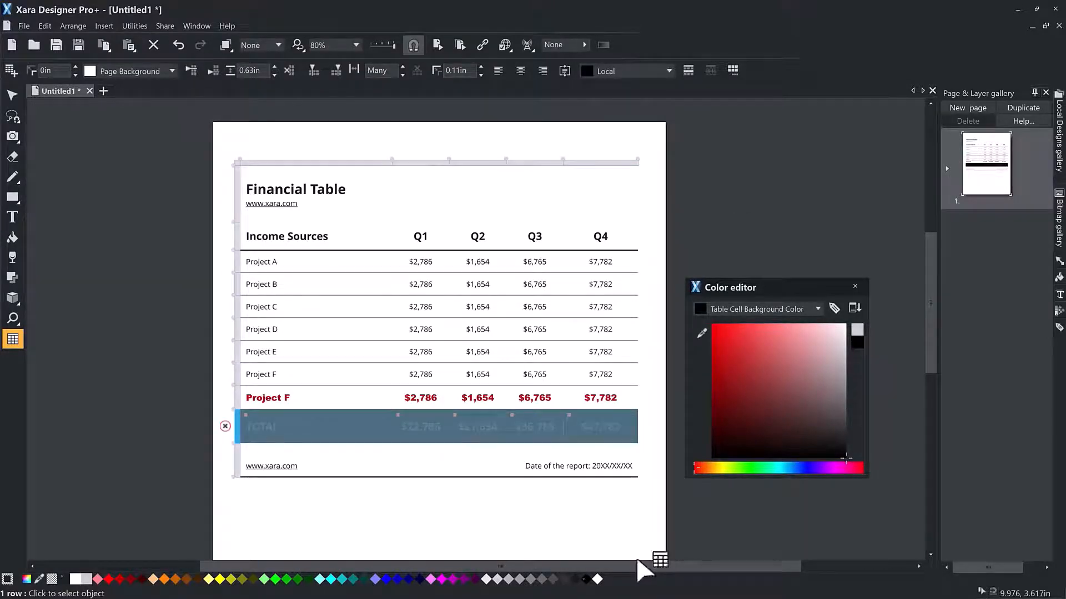
pyautogui.click(597, 579)
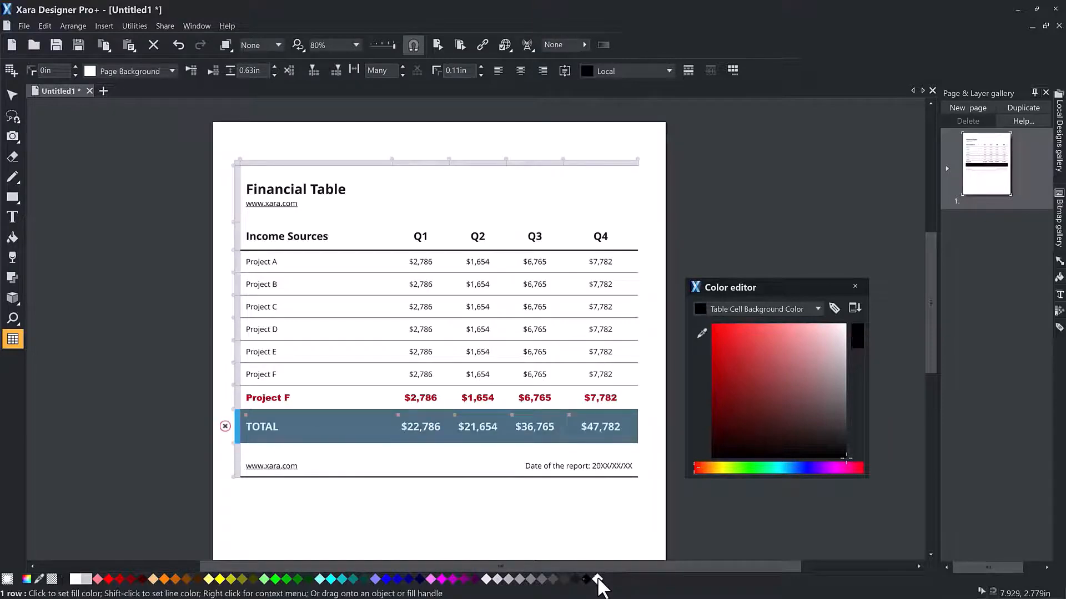
pyautogui.click(598, 401)
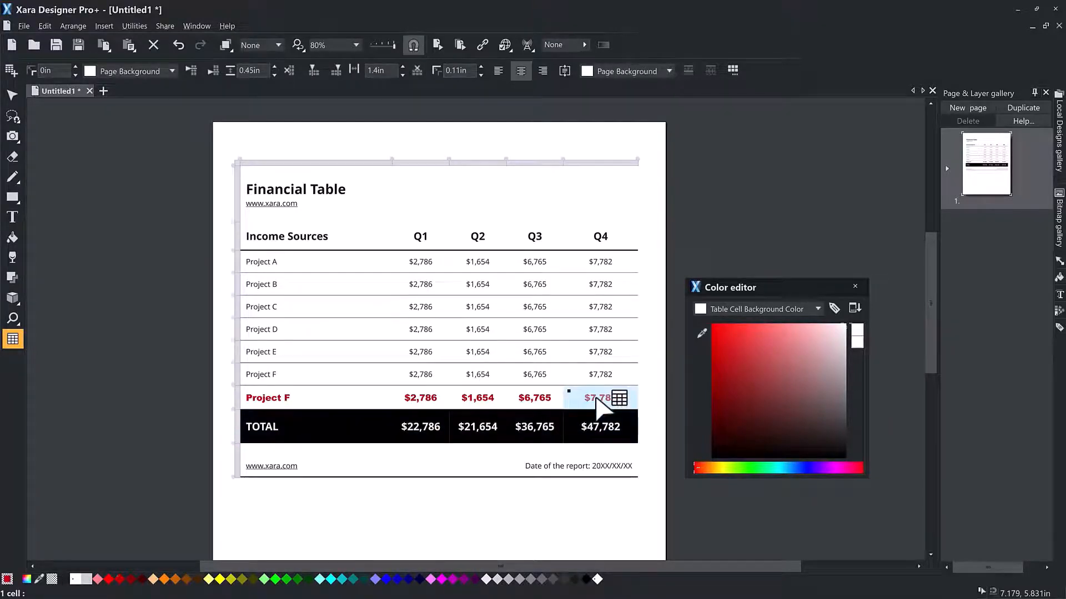
# Step: Select the TOTAL row again, set its table cell background to white and its text fill colour to black
pyautogui.click(596, 423)
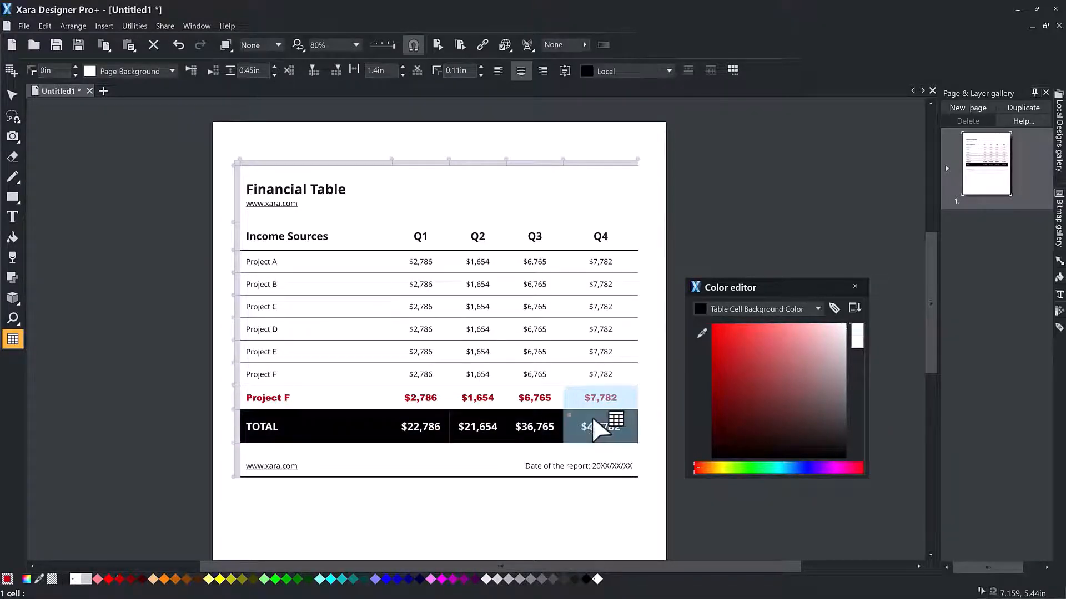
pyautogui.click(308, 432)
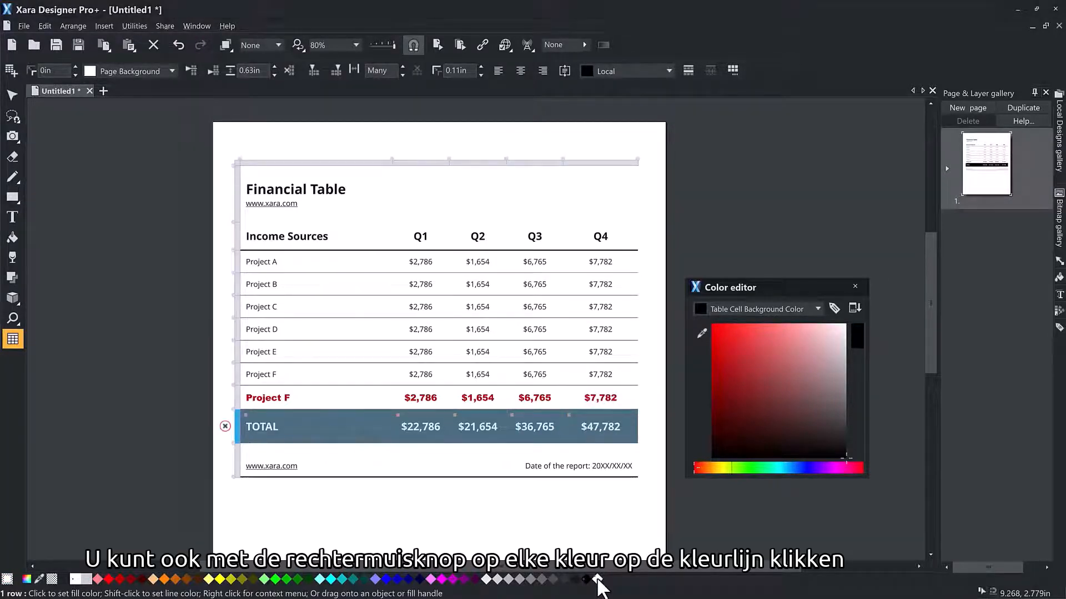
pyautogui.rightClick(597, 580)
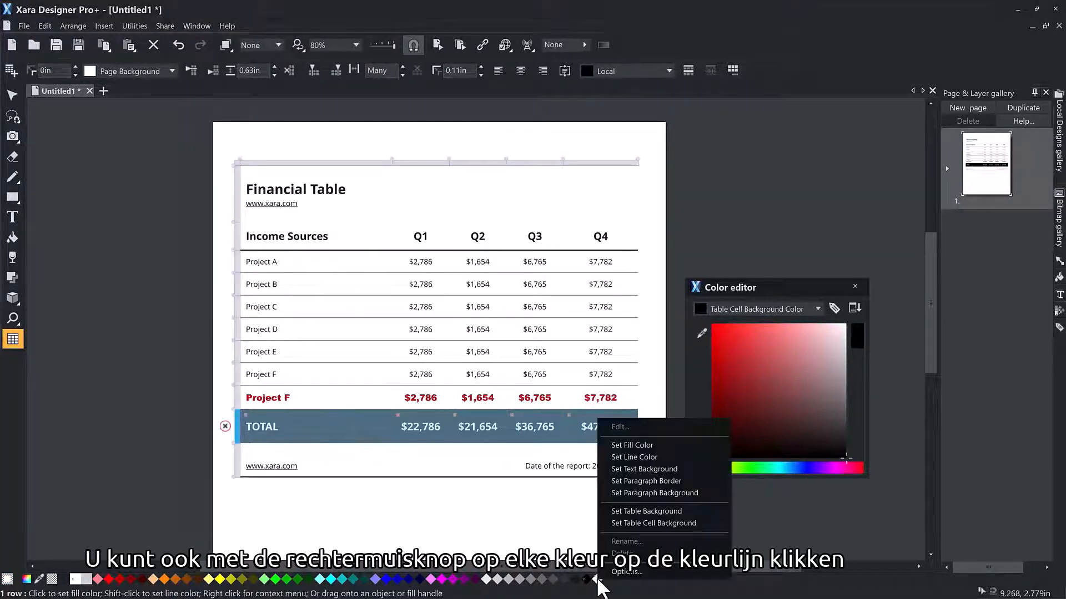
pyautogui.click(610, 523)
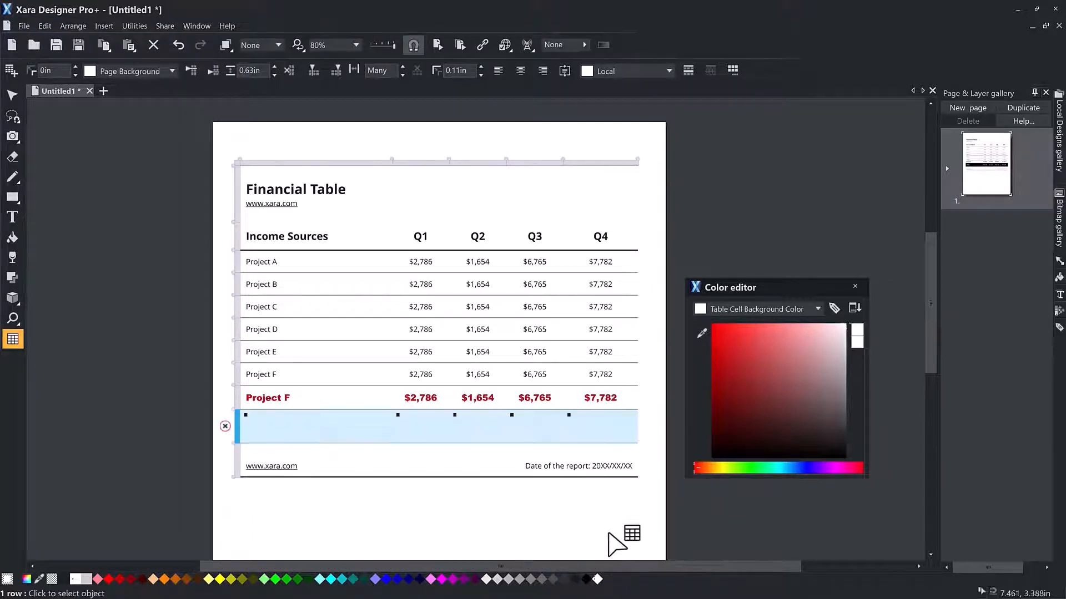
pyautogui.rightClick(588, 577)
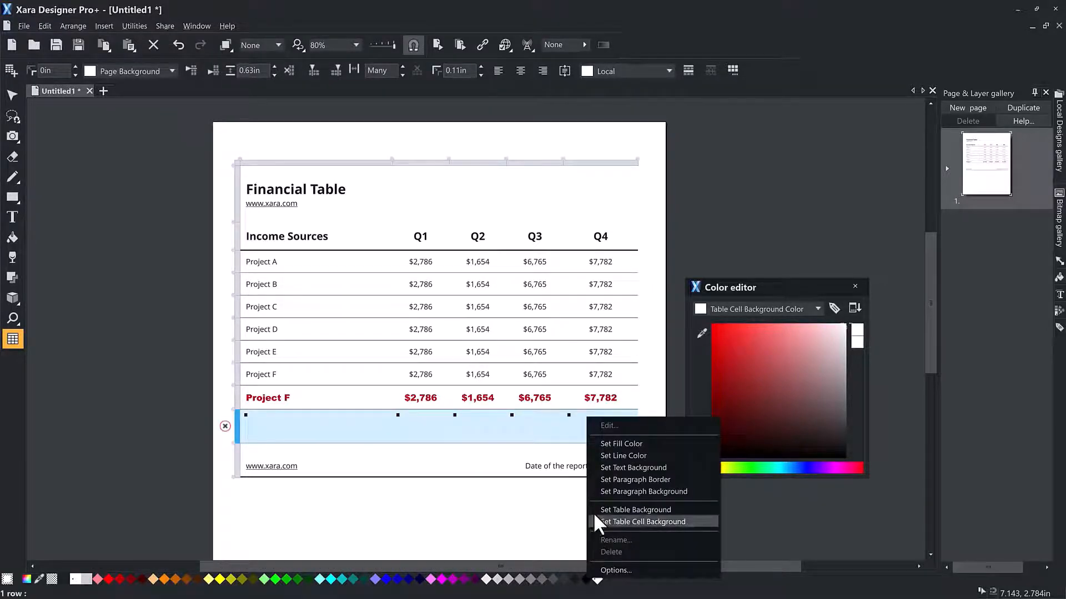
pyautogui.click(596, 444)
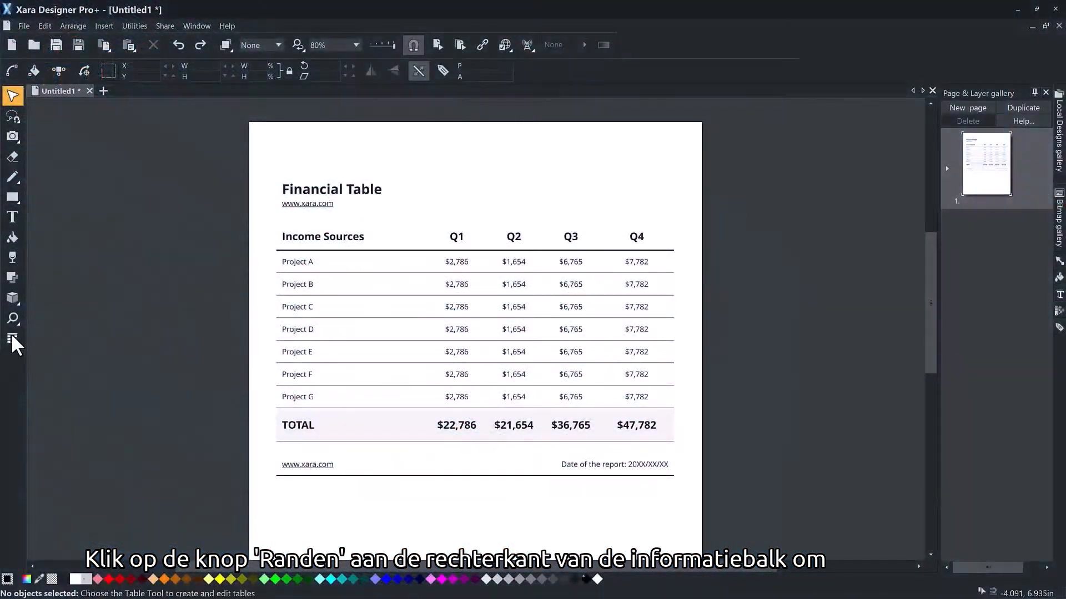
# Step: Select the rows from Project A to TOTAL and apply a solid border around the outside of the selection
pyautogui.click(12, 339)
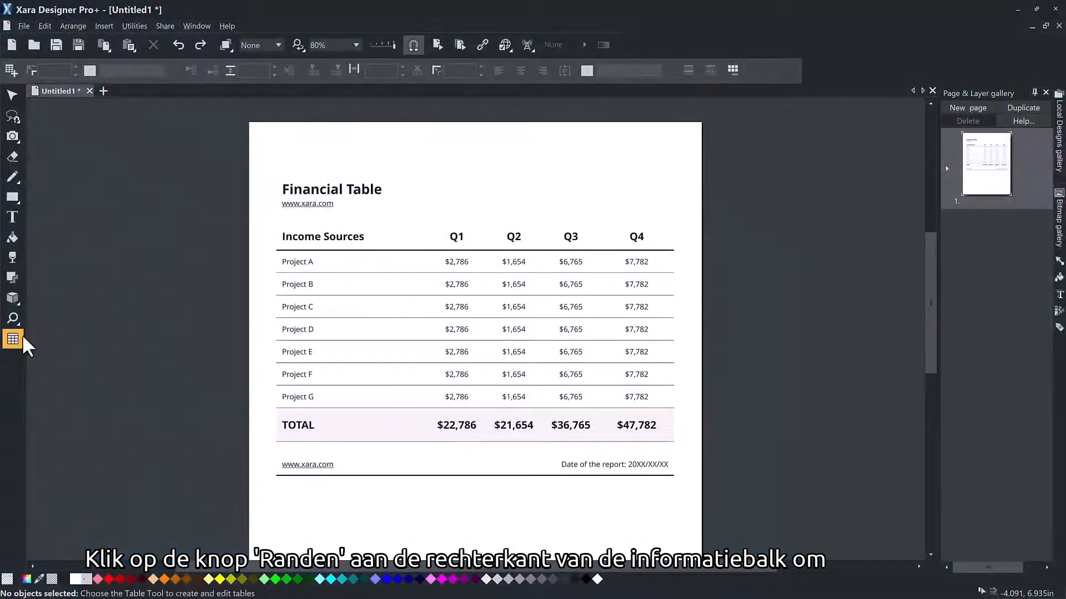
pyautogui.click(308, 263)
pyautogui.click(308, 263)
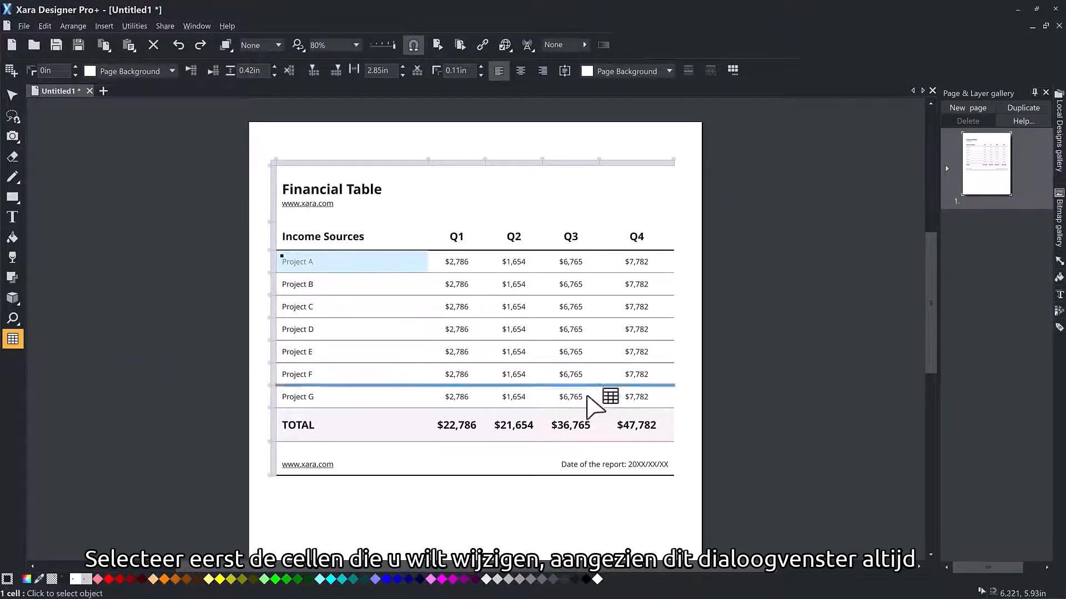
pyautogui.keyDown('shift'); pyautogui.click(653, 433); pyautogui.keyUp('shift')
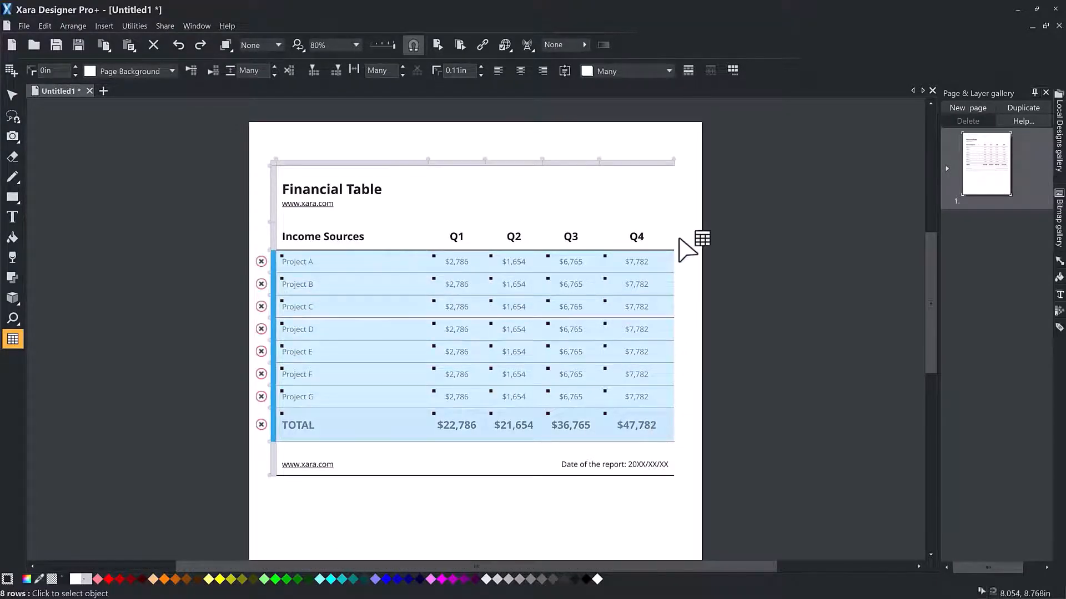
pyautogui.click(735, 70)
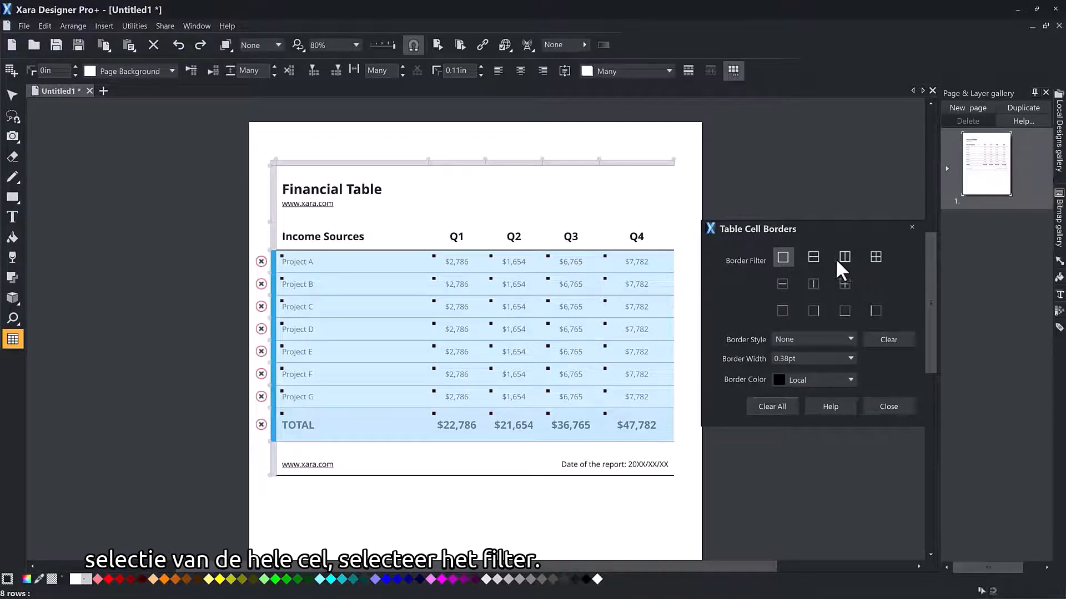
pyautogui.click(850, 338)
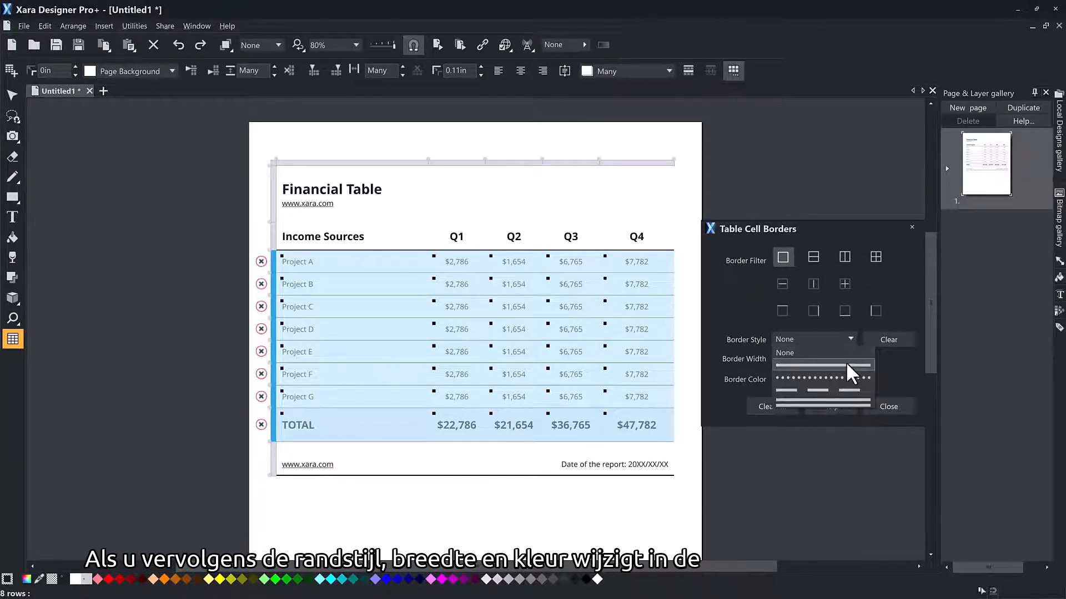
pyautogui.click(846, 364)
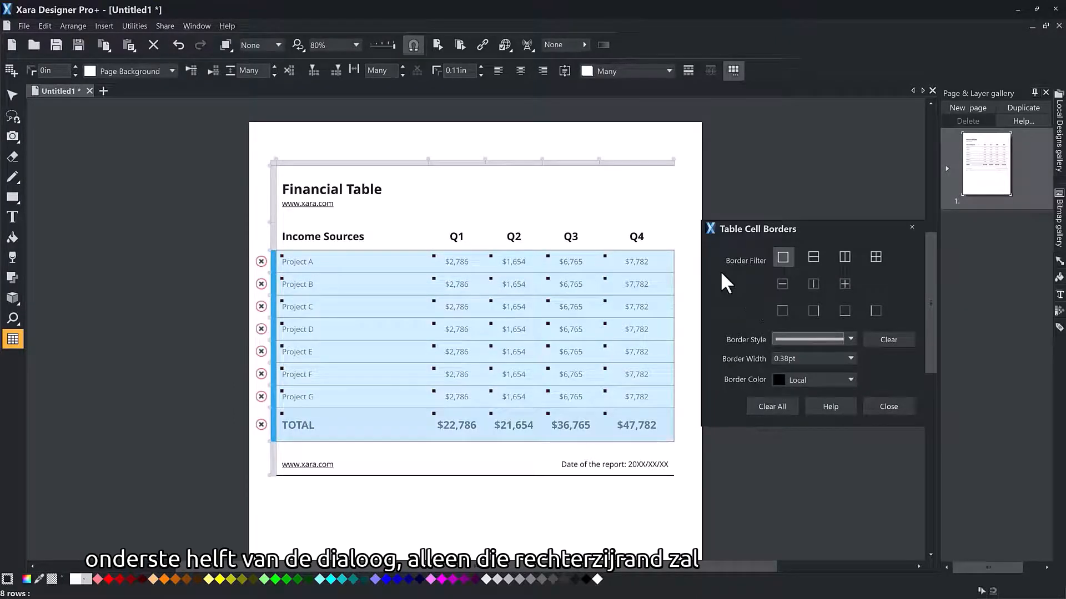
pyautogui.click(658, 242)
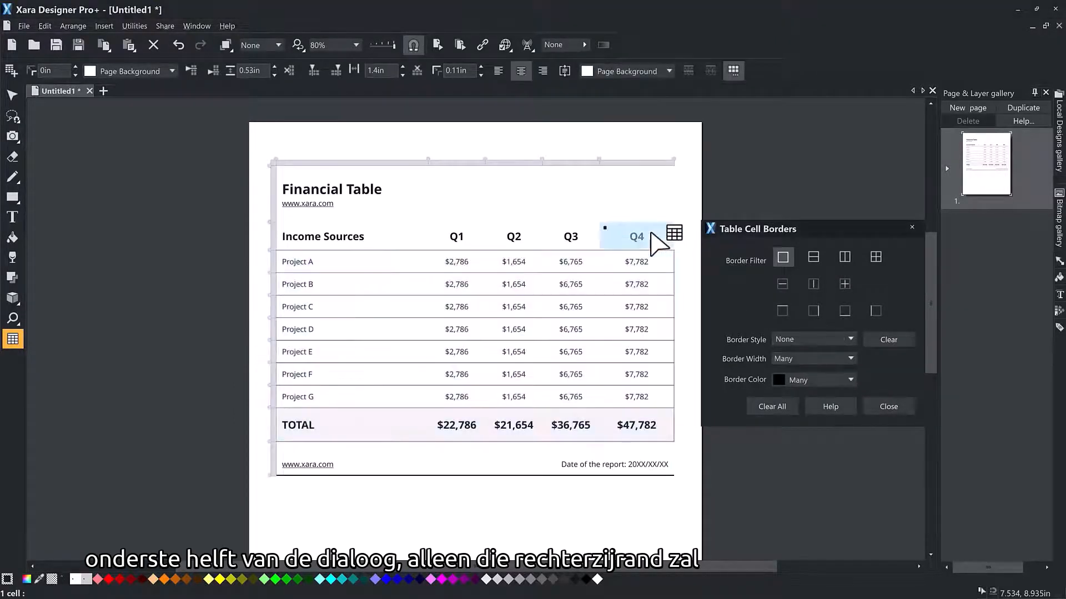
pyautogui.click(695, 241)
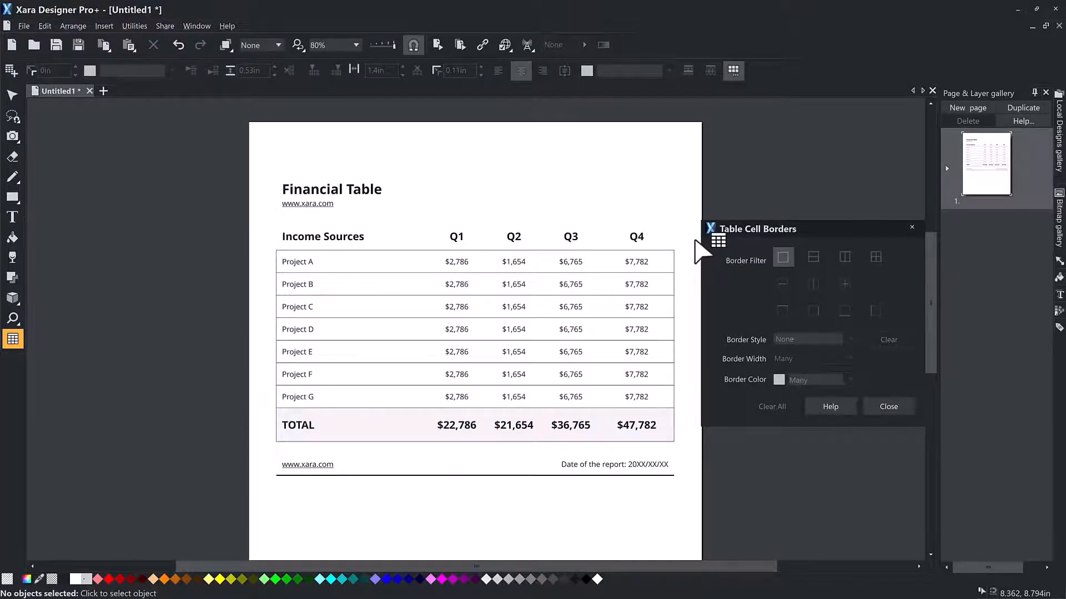
# Step: Clear the right and left cell borders of the rows Project A to Project G, and deselect the table
pyautogui.click(322, 265)
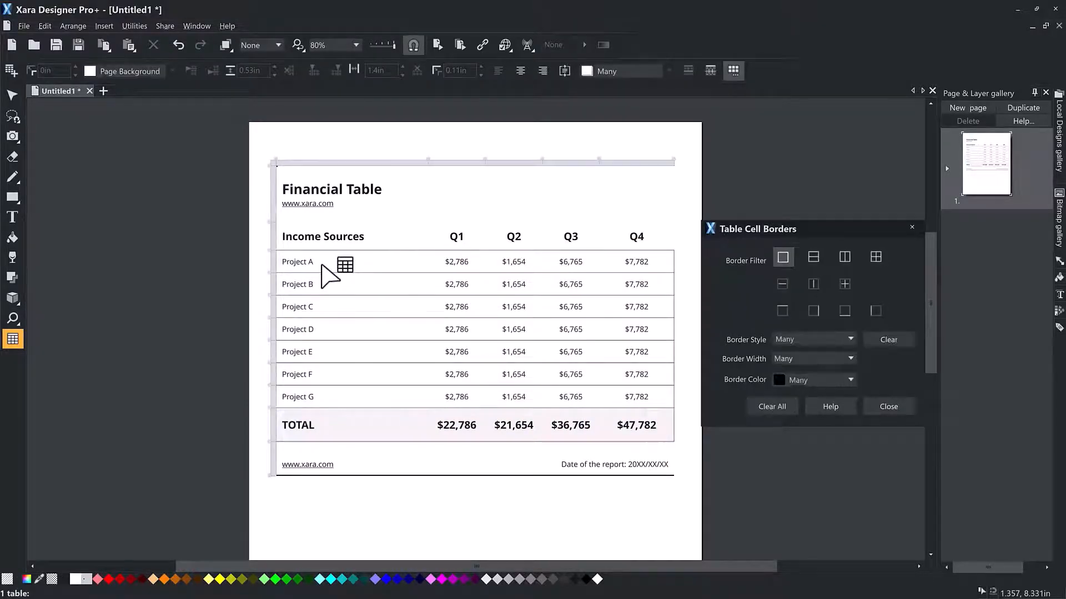
pyautogui.click(322, 265)
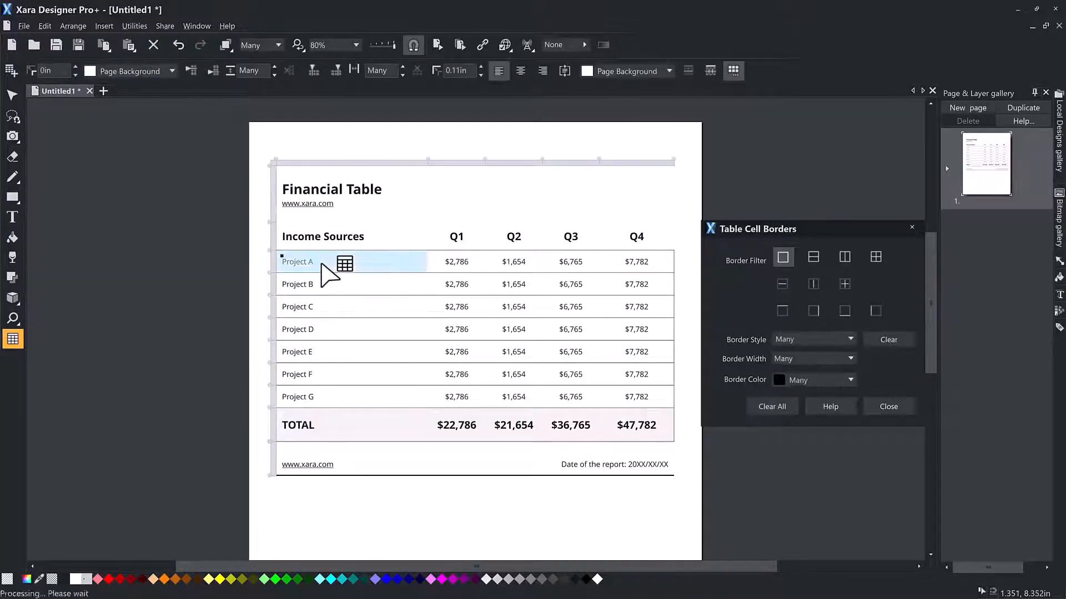
pyautogui.keyDown('shift'); pyautogui.click(660, 398); pyautogui.keyUp('shift')
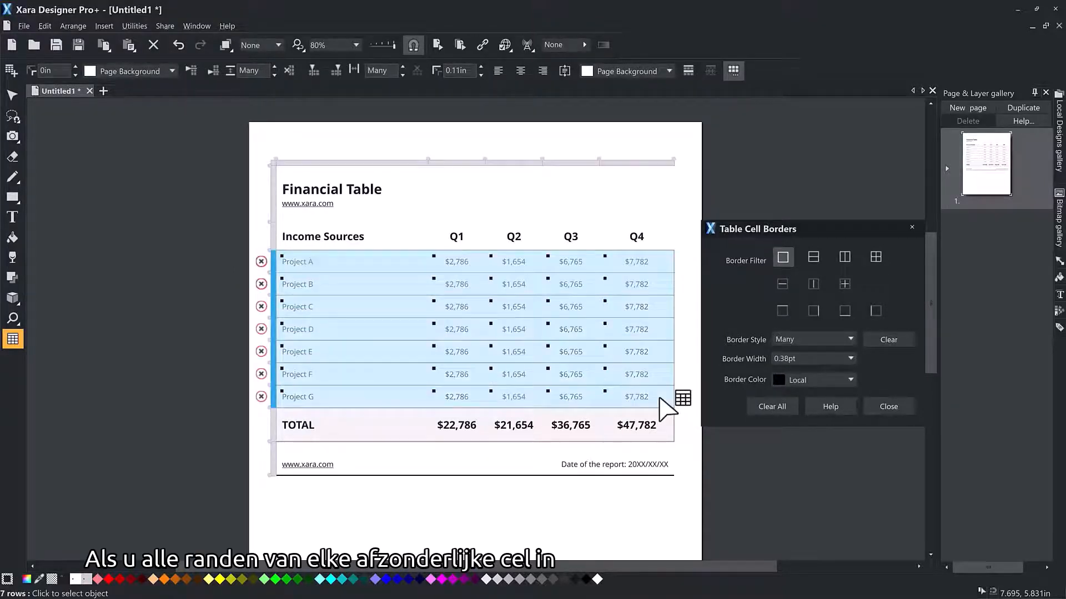
pyautogui.click(812, 310)
pyautogui.click(885, 332)
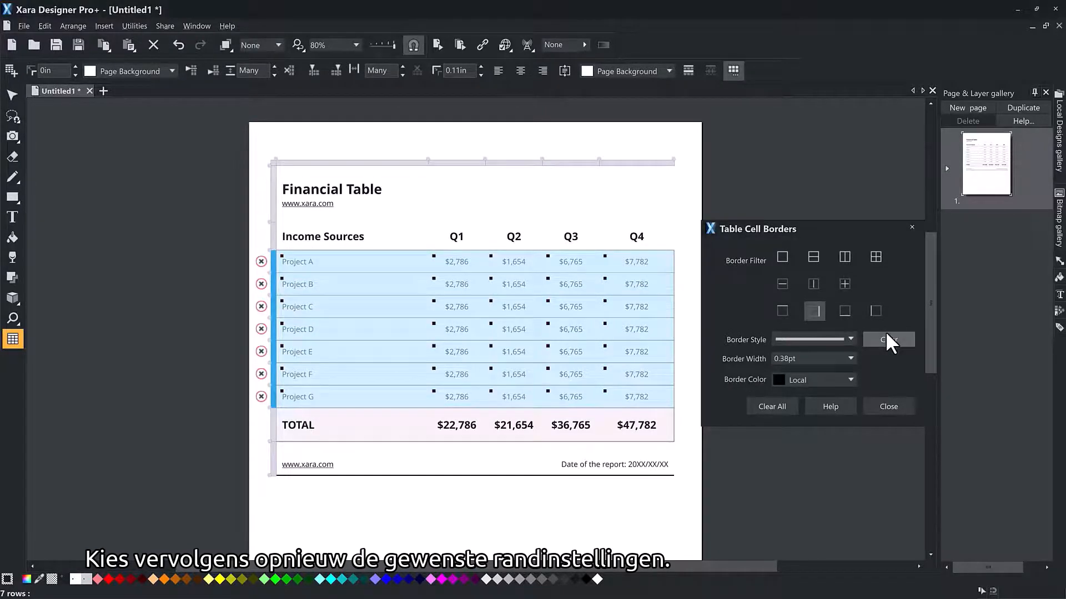
pyautogui.click(876, 311)
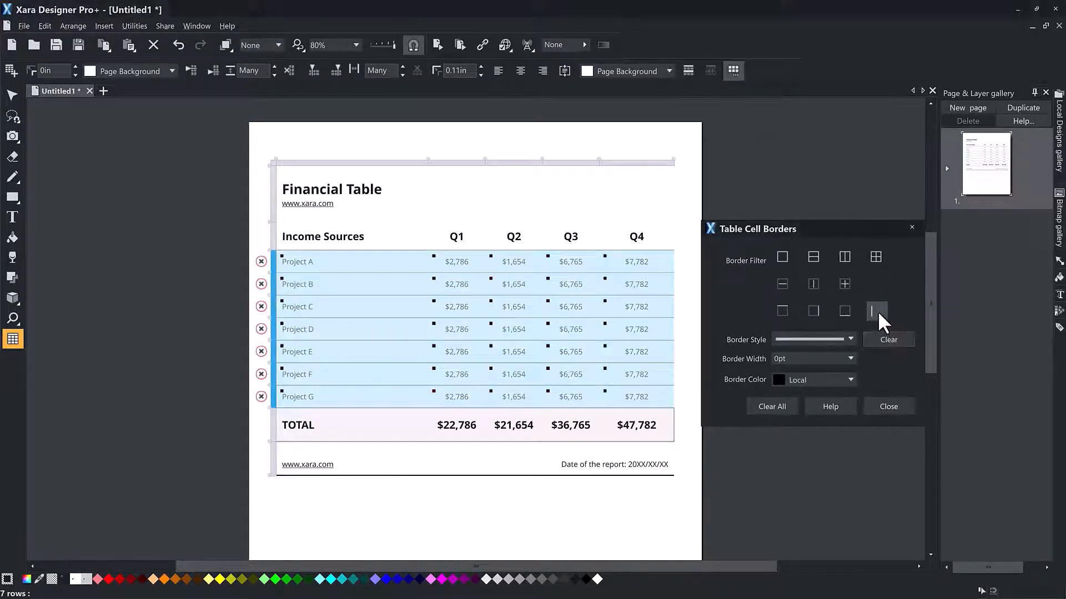
pyautogui.click(883, 336)
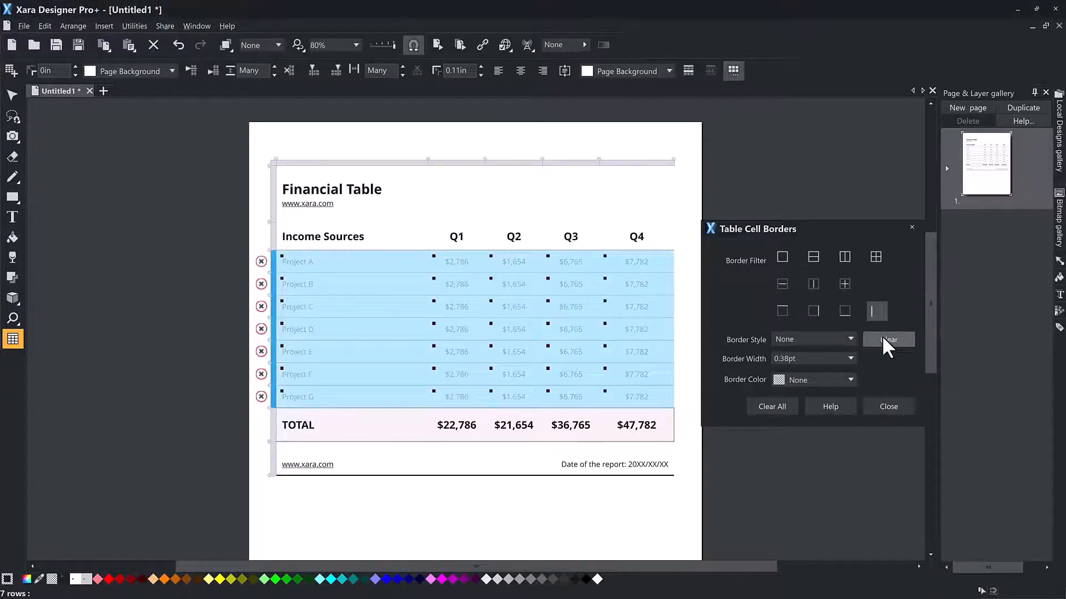
pyautogui.click(909, 225)
pyautogui.press('Escape')
pyautogui.press('Escape')
pyautogui.press('Escape')
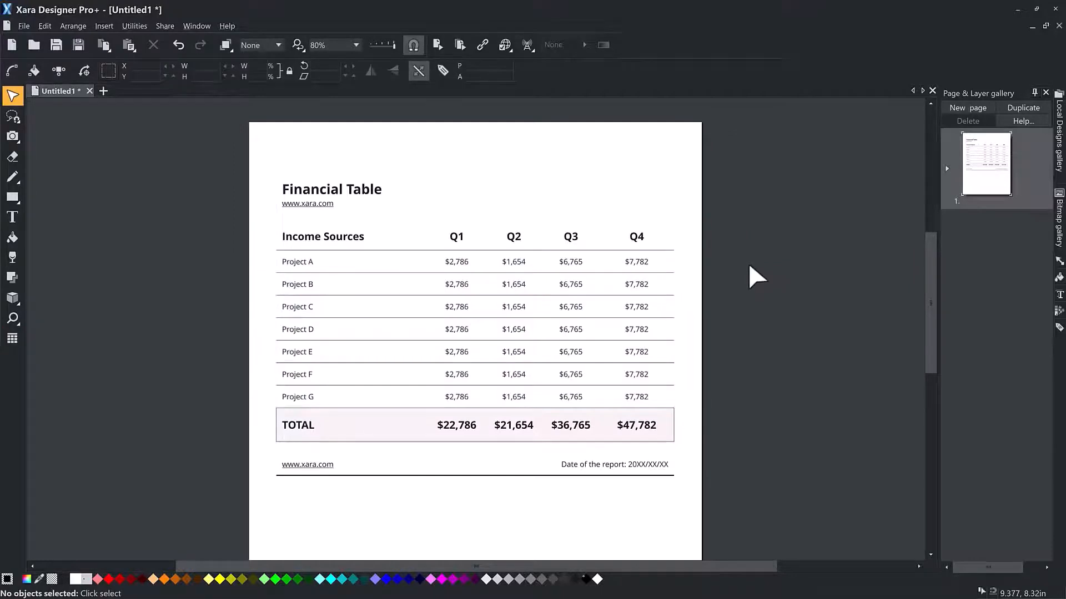
# Step: Select the Financial Table title row and apply a dashed style to its bottom cell border
pyautogui.doubleClick(359, 189)
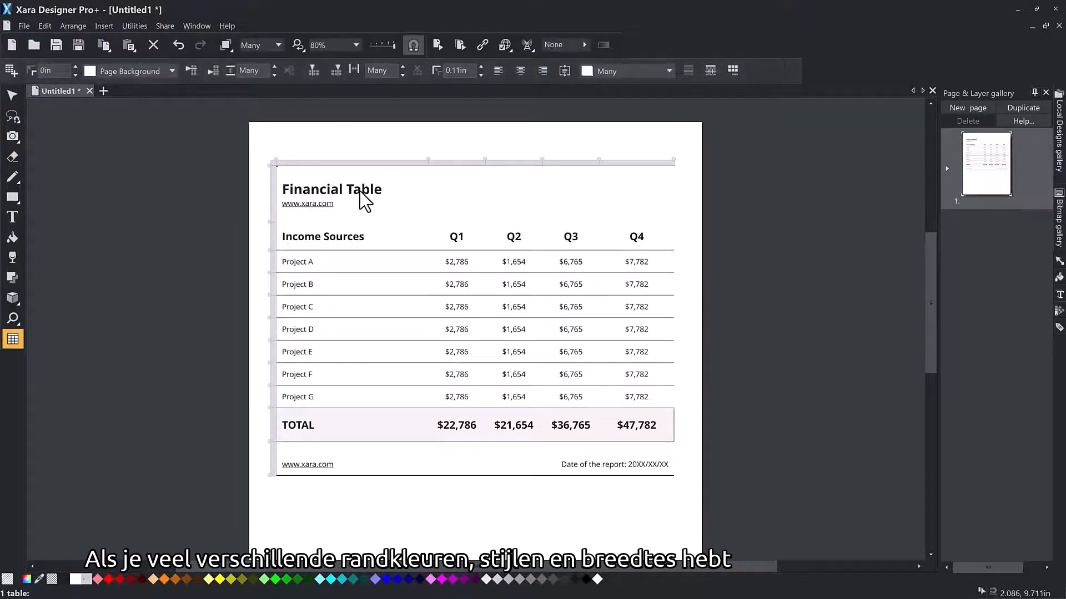
pyautogui.click(359, 190)
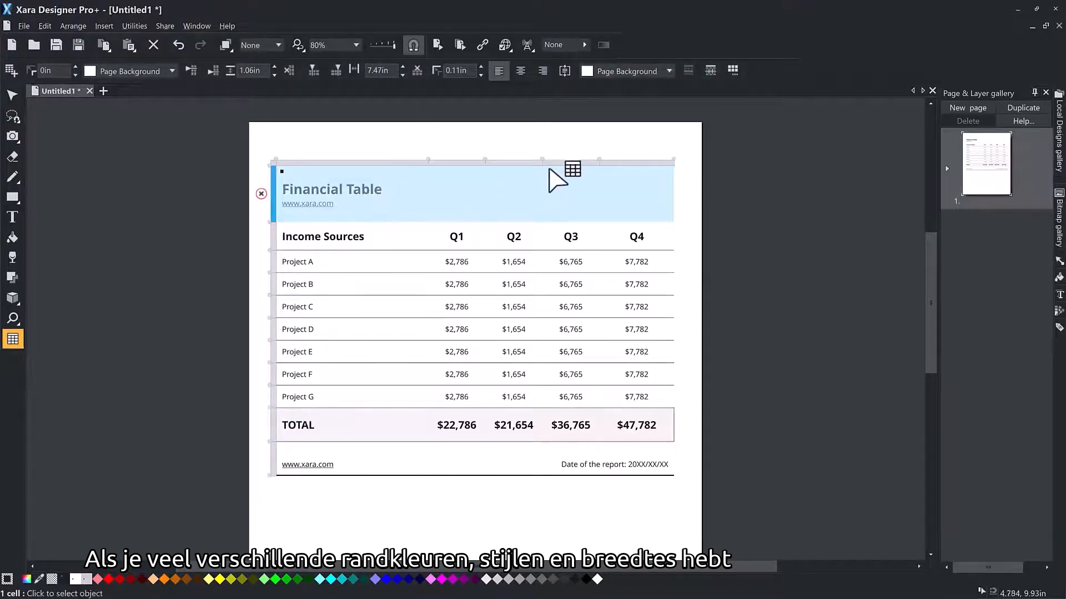
pyautogui.click(737, 67)
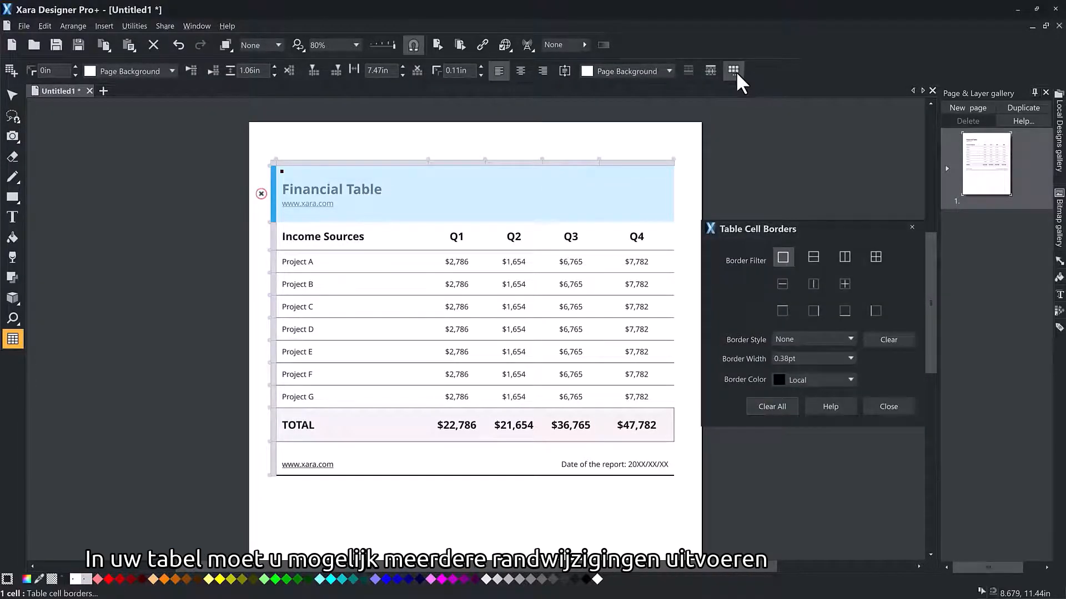
pyautogui.click(845, 311)
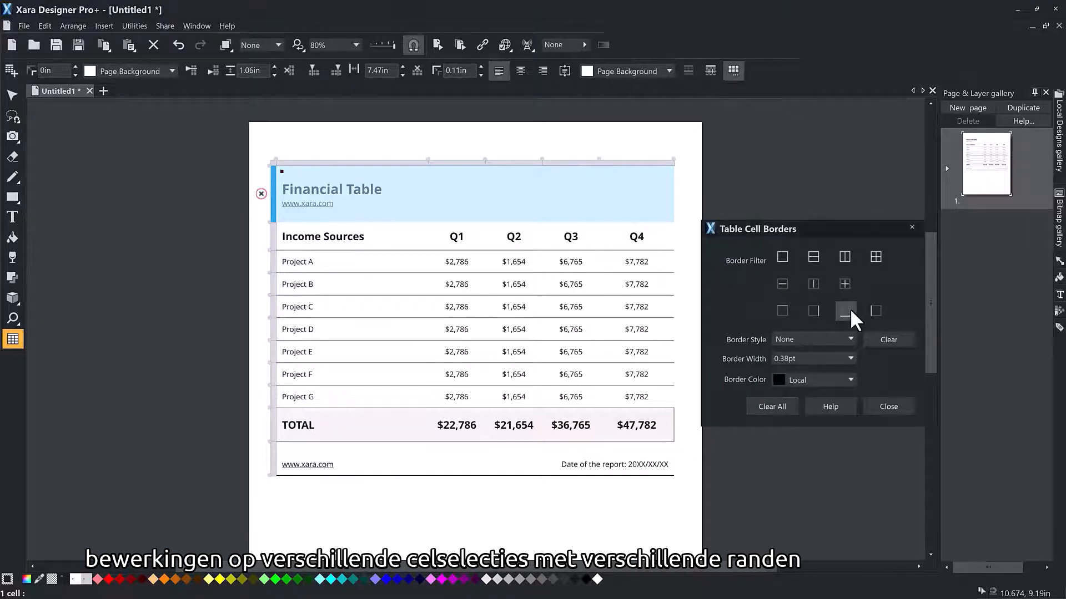
pyautogui.click(851, 341)
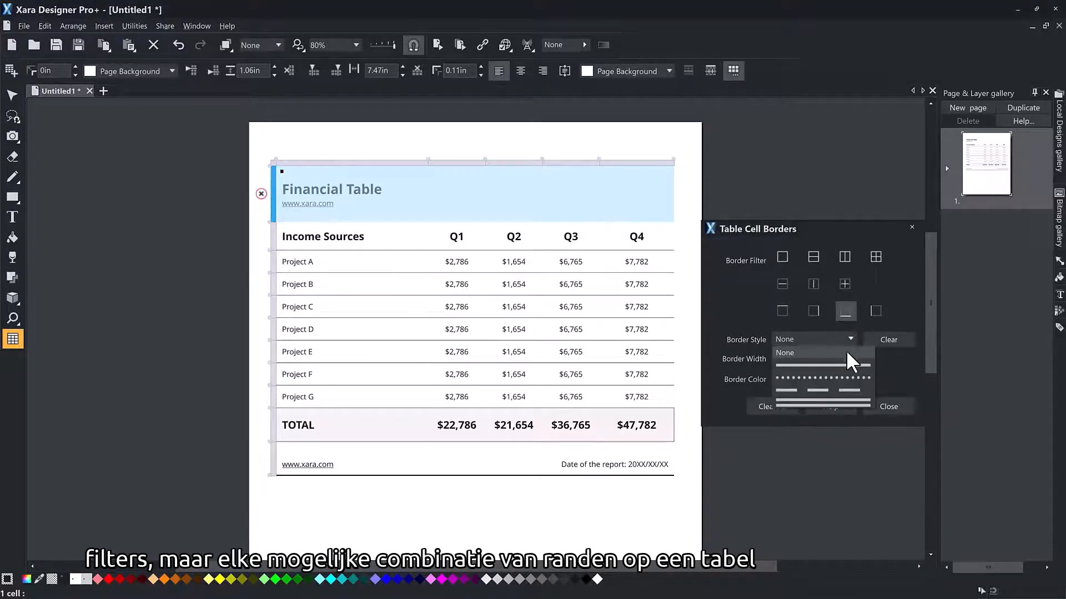
pyautogui.click(827, 391)
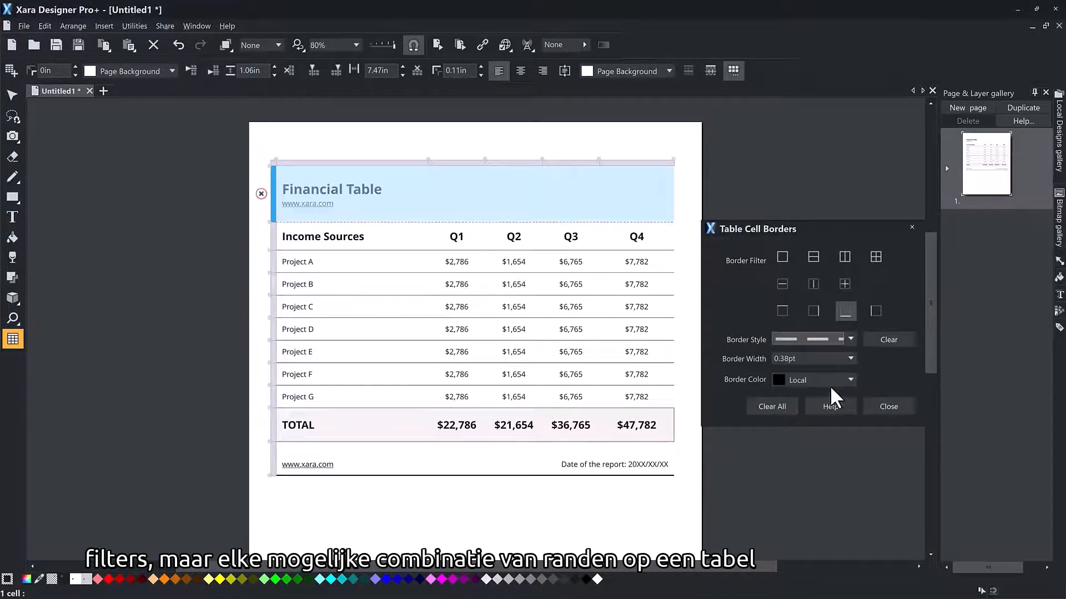
# Step: Set the title row's dashed bottom border to a width of 0.25pt and the Text colour
pyautogui.click(850, 358)
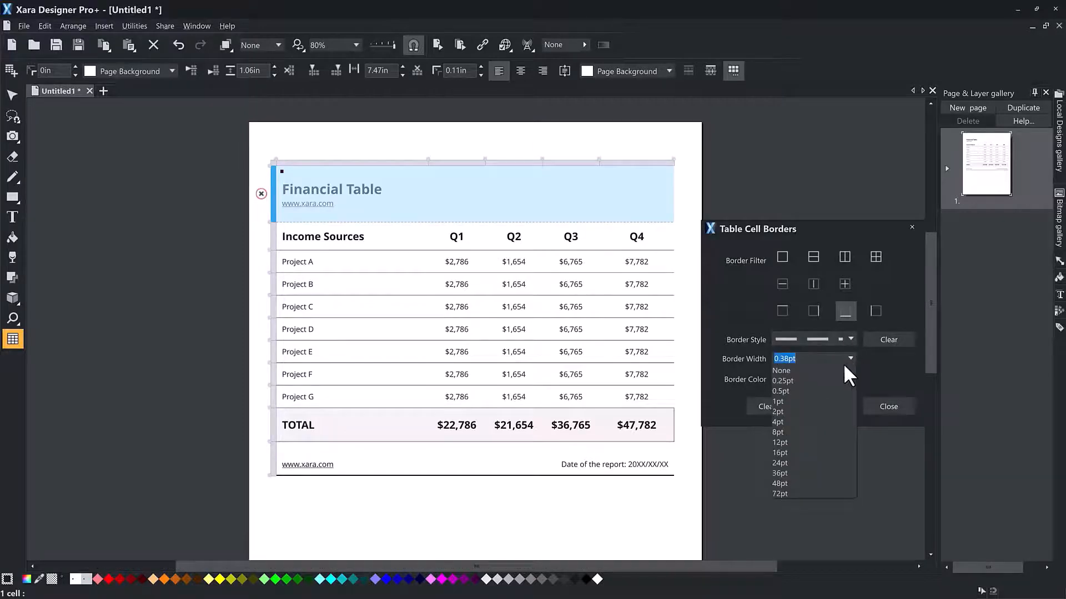
pyautogui.click(832, 379)
pyautogui.click(850, 378)
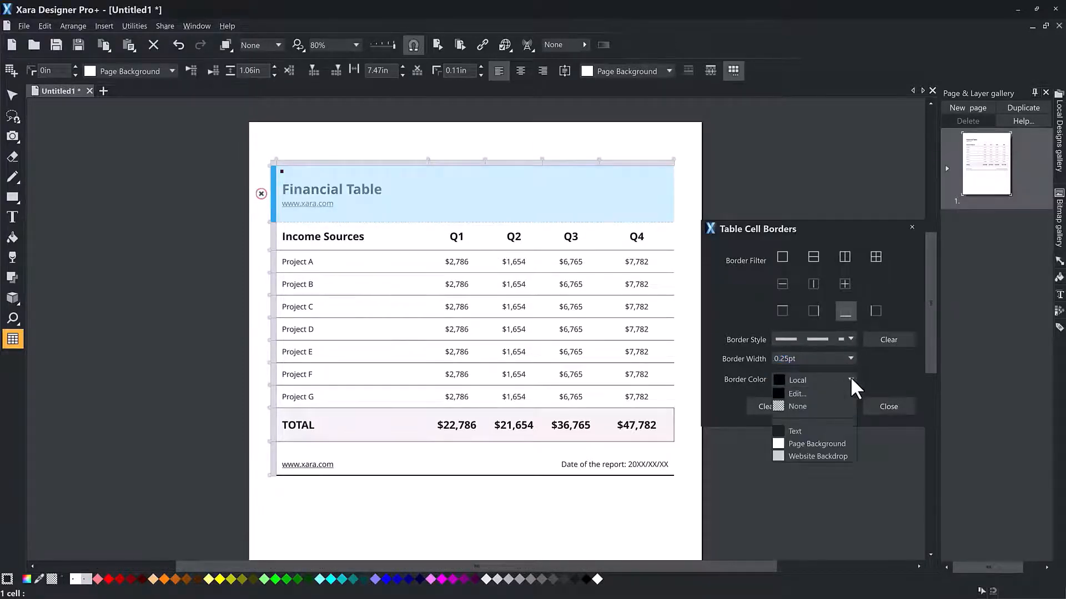
pyautogui.click(821, 429)
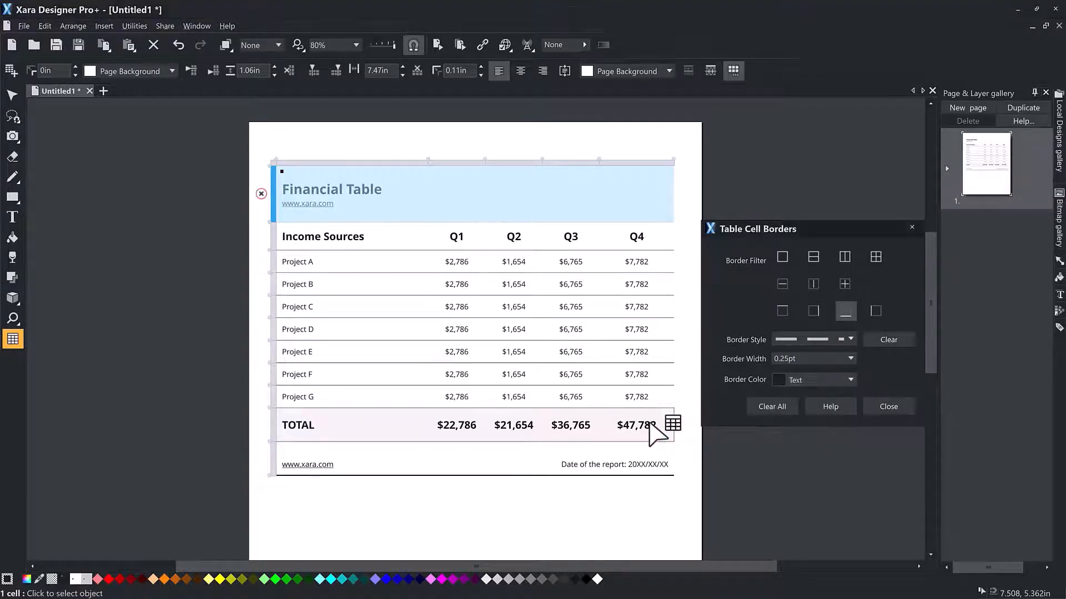
# Step: Reselect the title row, make its dashed bottom border thicker, and select the TOTAL row's Q4 cell
pyautogui.click(651, 426)
pyautogui.click(383, 209)
pyautogui.click(851, 359)
pyautogui.click(821, 411)
pyautogui.click(648, 427)
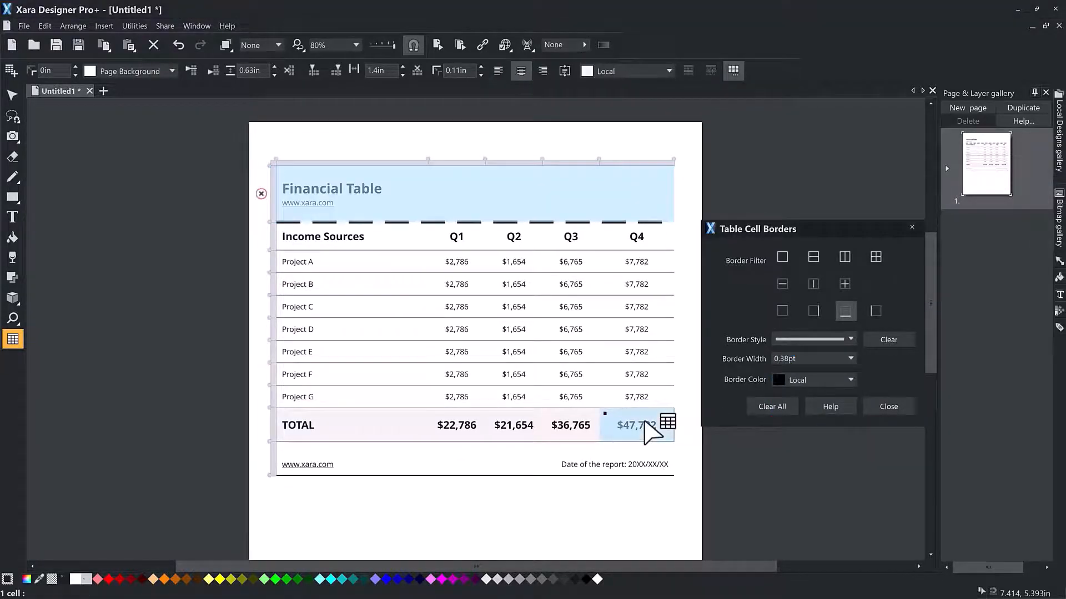
# Step: Clear the title row's bottom border and close the cell border settings
pyautogui.click(414, 190)
pyautogui.click(887, 340)
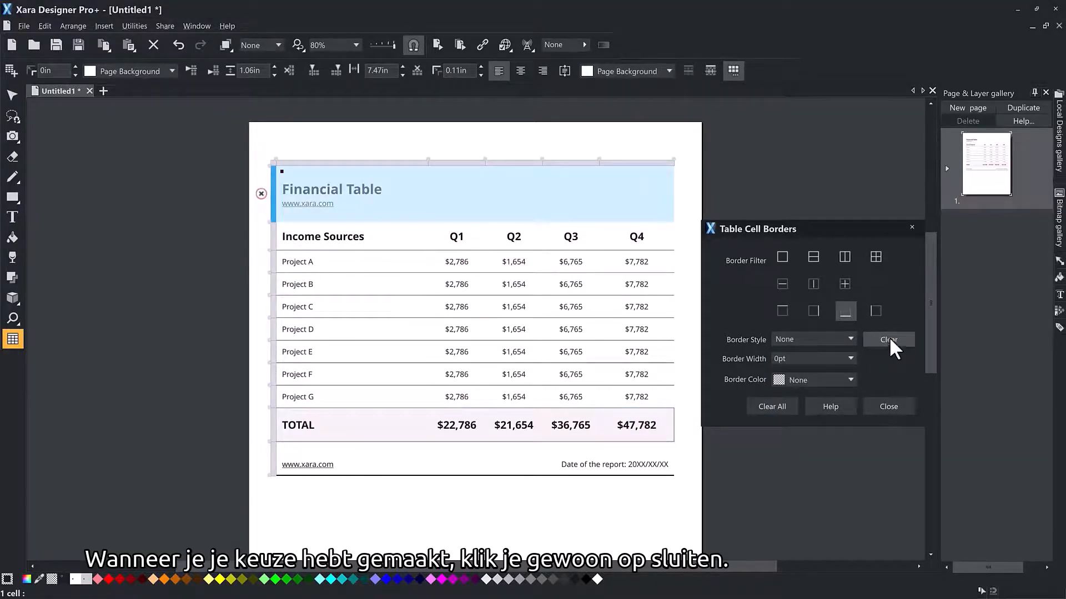
pyautogui.click(910, 226)
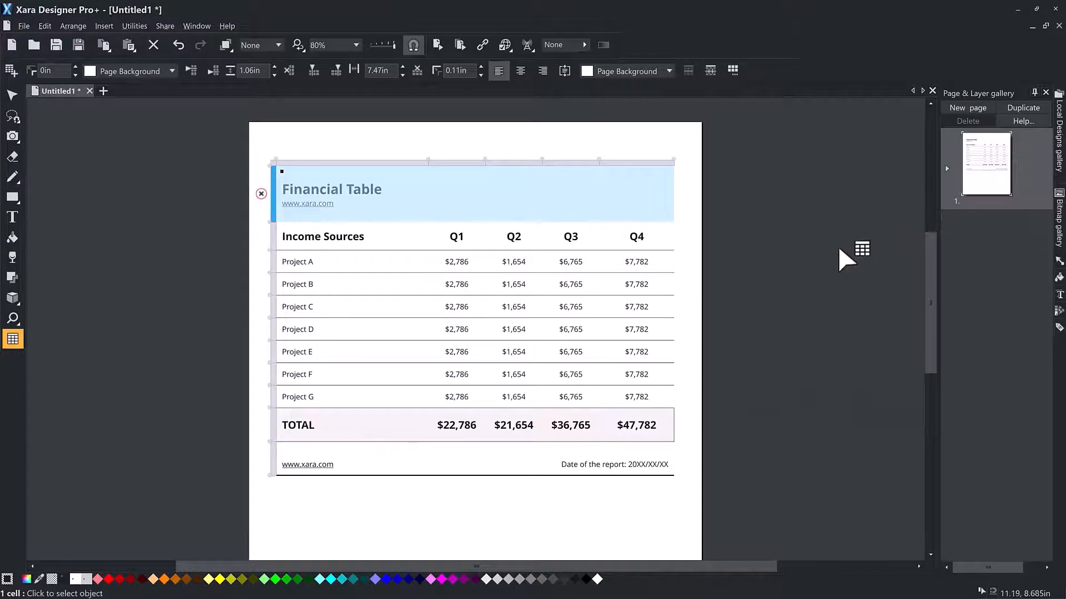
pyautogui.click(699, 306)
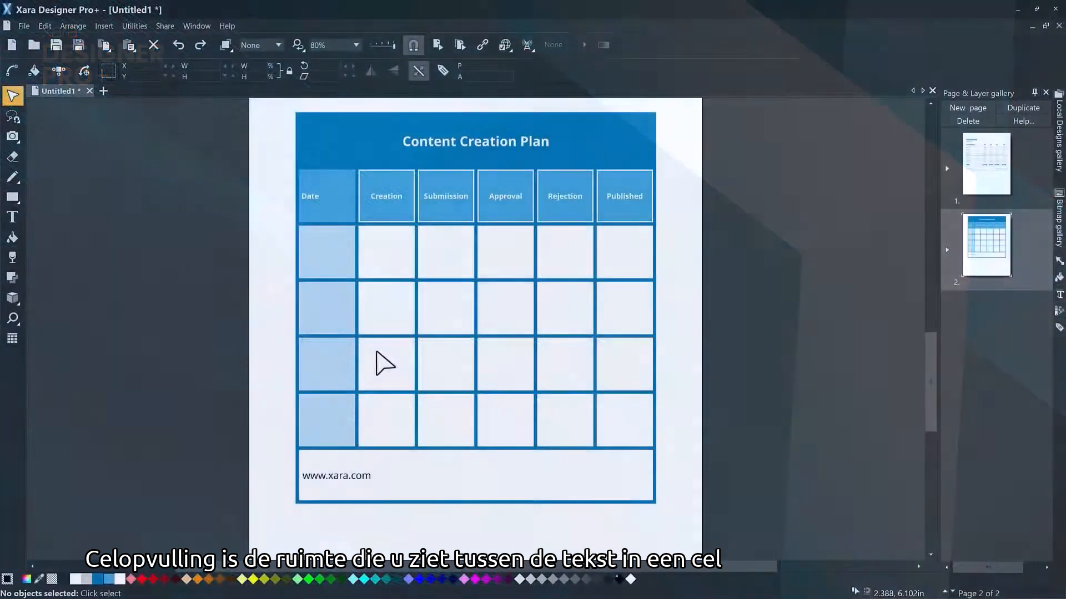
pyautogui.click(368, 364)
pyautogui.click(12, 340)
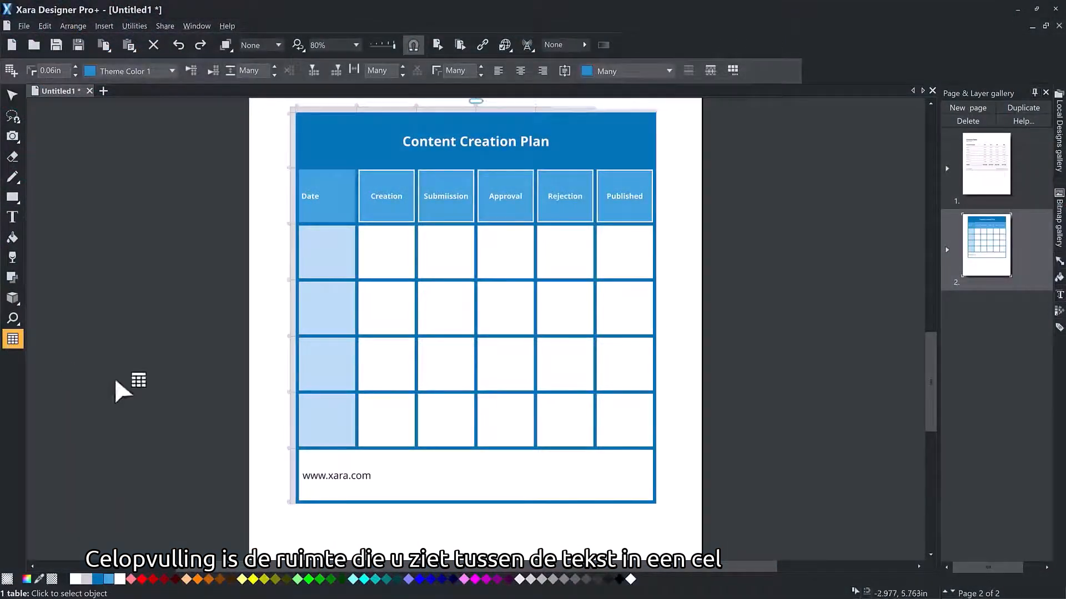
pyautogui.click(458, 481)
pyautogui.click(456, 478)
pyautogui.press('Delete')
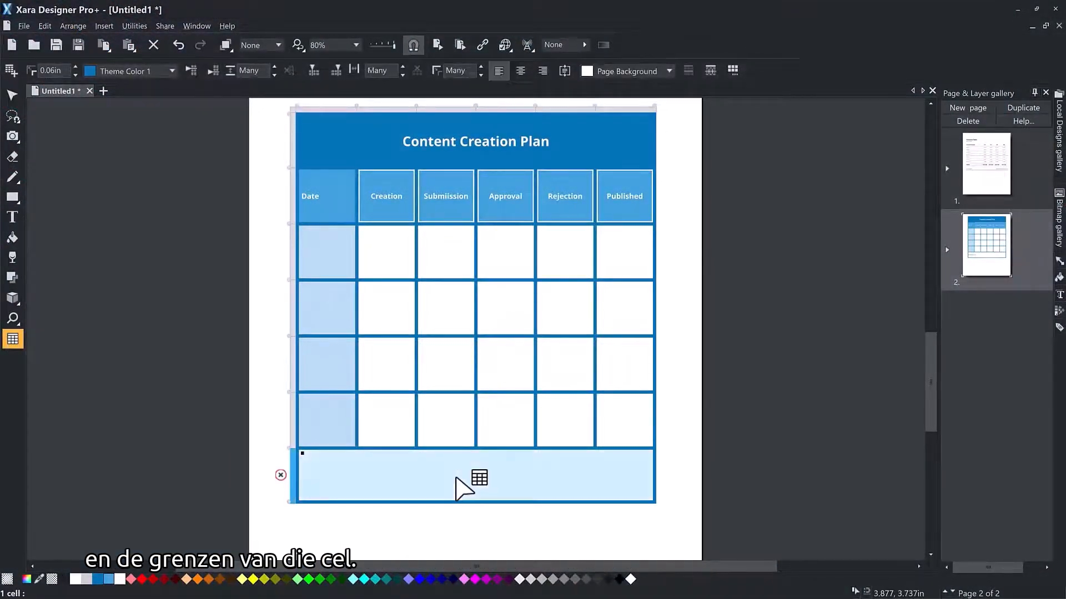
pyautogui.doubleClick(456, 478)
pyautogui.write('Duis veniam ad voluptate excepteur sunt dolor eiusmod ad culpa in. Et minim ipsum anim ut ea ad dolore sit lorem do, reprehenderit elit pariatur esse consequat ea ut. Laboris qui voluptate deserunt occaecat elit qui velit dolor aute ea ut veniam qui aliqua. Labore ullamco aute in tempor labore id. Ea reprehenderit adipisicing culpa lorem labore, adipisicing elit dolore sint velit nostrud esse adipisicing velit.')
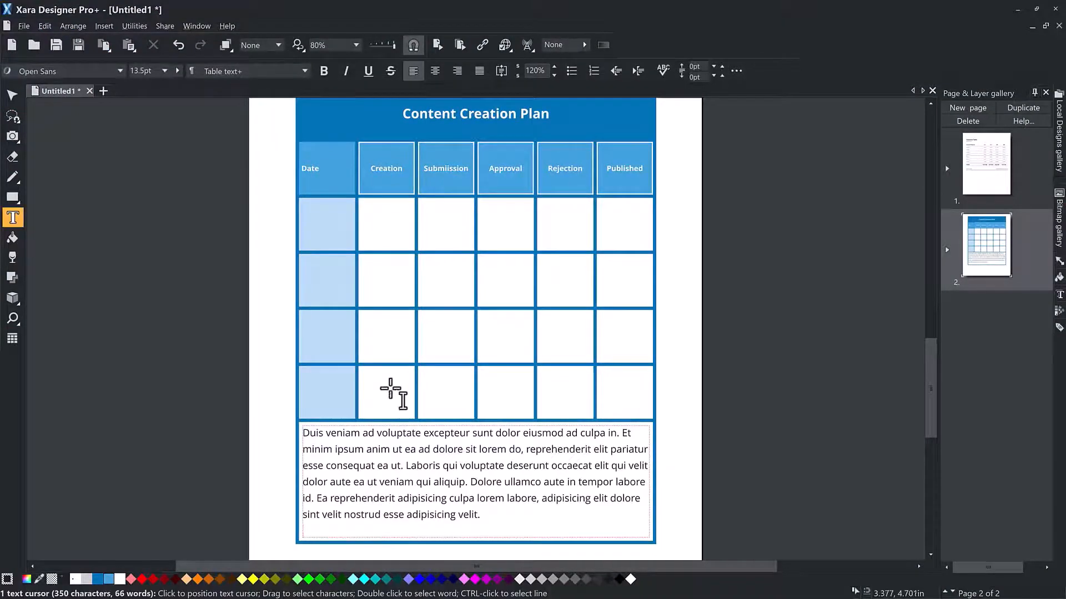
# Step: Try larger and smaller cell padding on the paragraph cell and set its padding to 0.12in
pyautogui.click(11, 339)
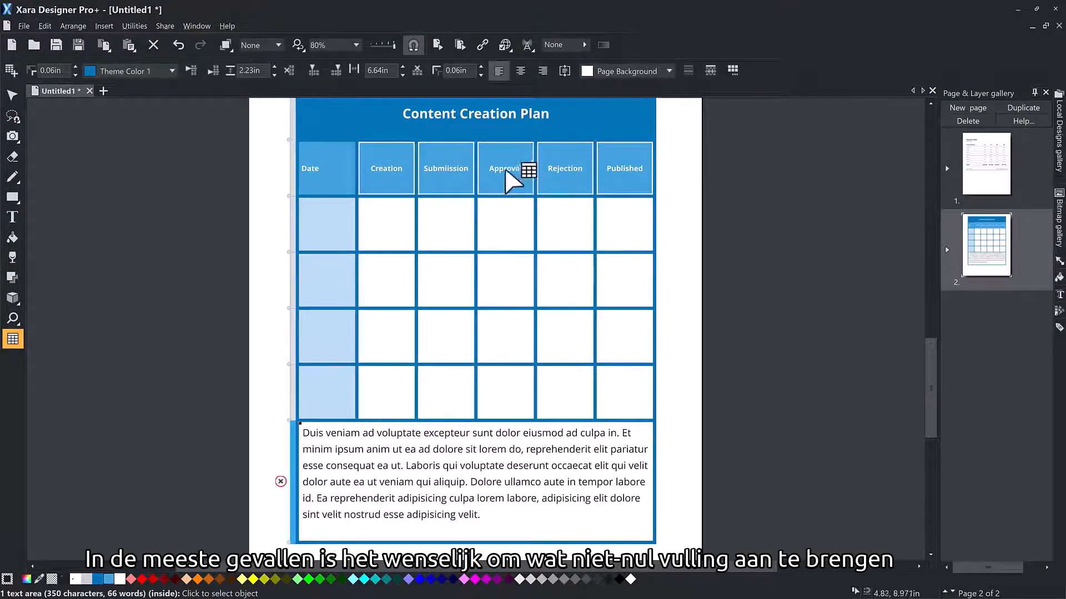
pyautogui.click(481, 67)
pyautogui.click(480, 67)
pyautogui.click(480, 66)
pyautogui.click(481, 66)
pyautogui.click(481, 66)
pyautogui.click(481, 76)
pyautogui.click(481, 76)
pyautogui.click(481, 76)
pyautogui.click(481, 76)
pyautogui.click(481, 76)
pyautogui.click(481, 76)
pyautogui.click(481, 76)
pyautogui.click(481, 66)
pyautogui.click(481, 66)
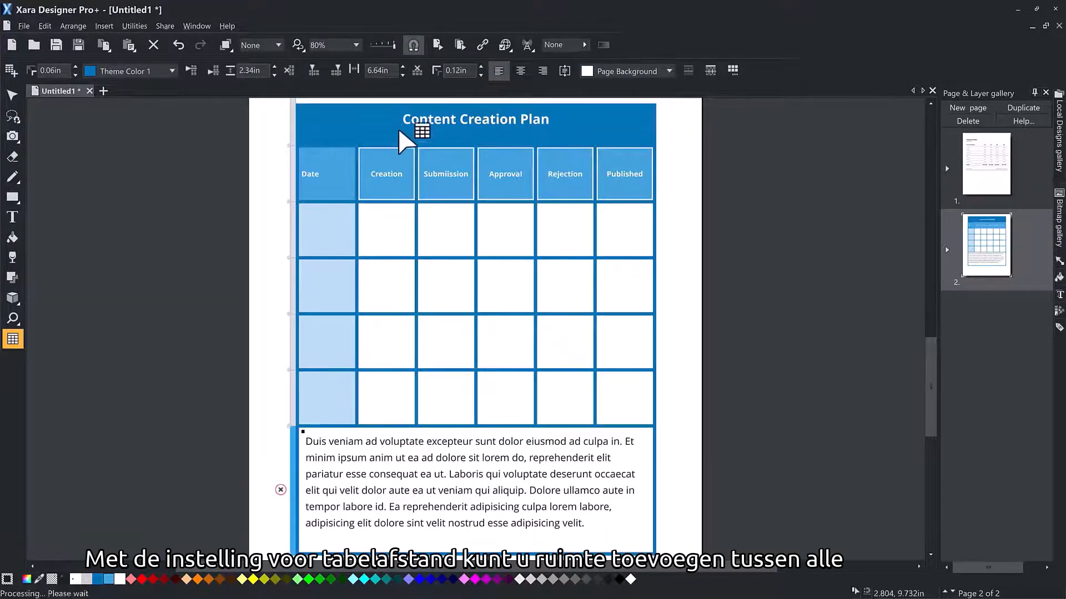
# Step: Select the whole Content Creation Plan table and increase its cell spacing to 0.14in
pyautogui.scroll(1, 399, 127)
pyautogui.click(372, 121)
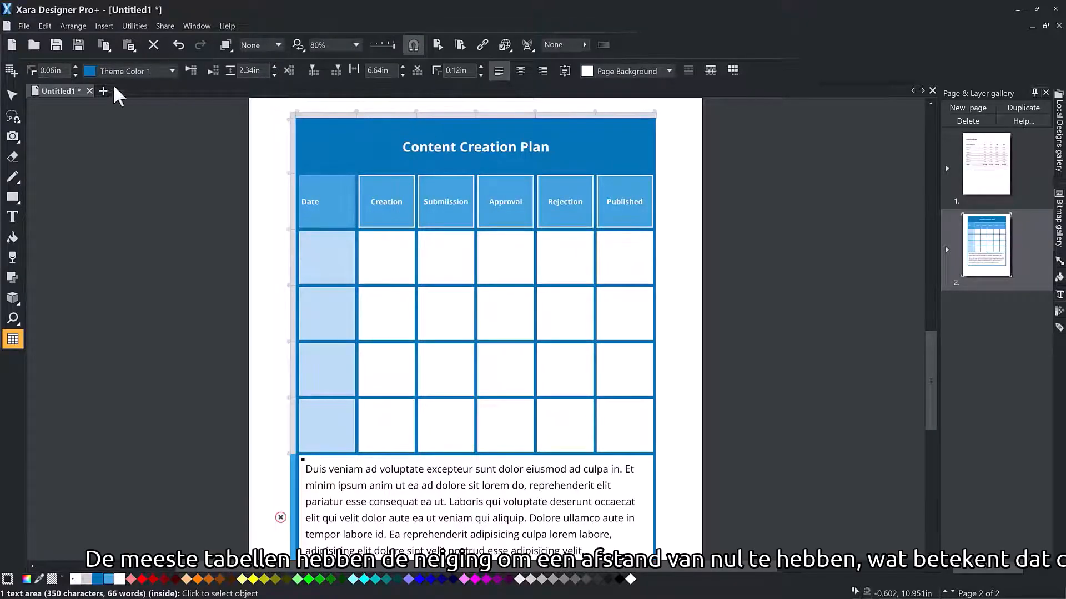
pyautogui.click(73, 65)
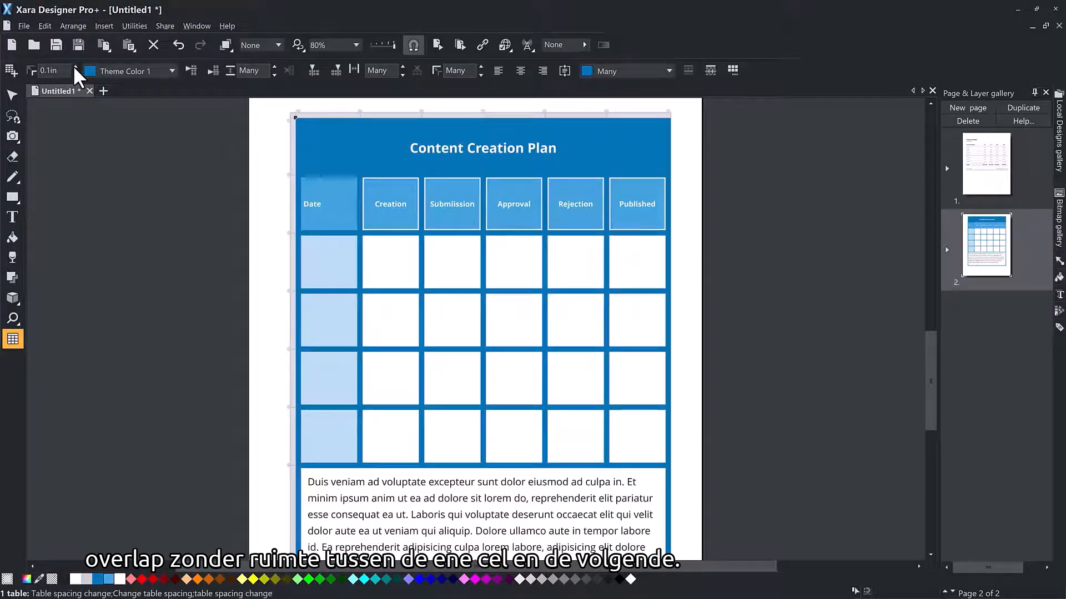
pyautogui.click(75, 66)
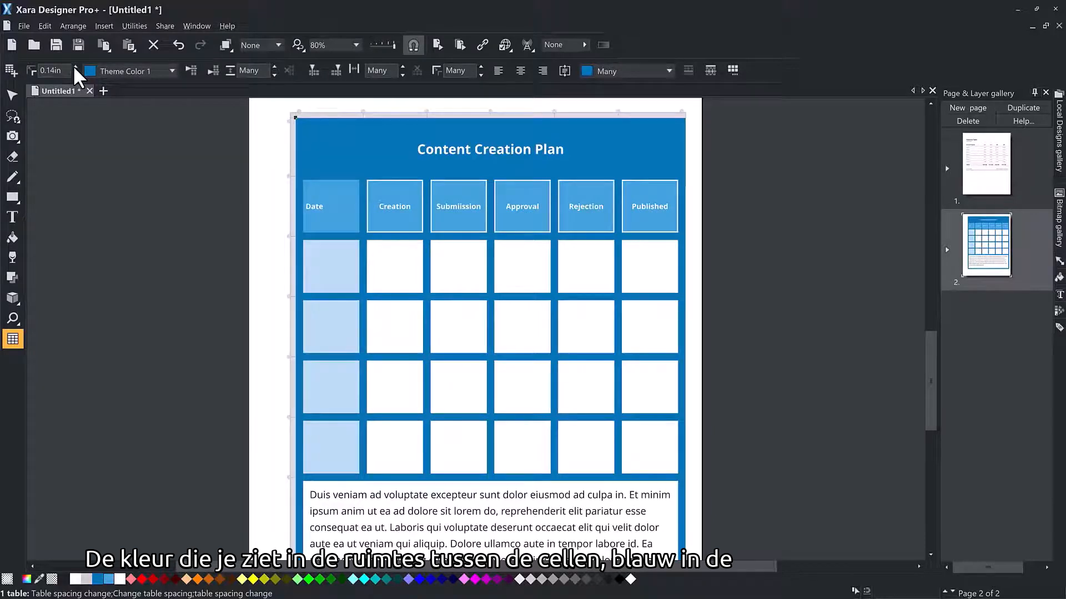
# Step: Try Text and Website Backdrop as the table background colour, and set the table background to Theme Color 1
pyautogui.click(172, 69)
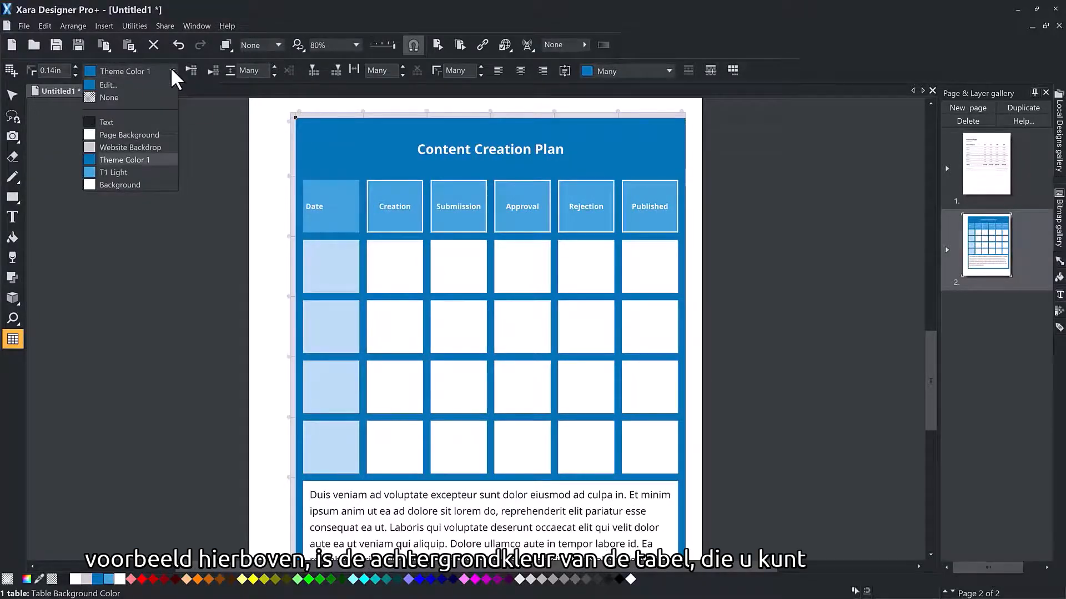
pyautogui.click(129, 122)
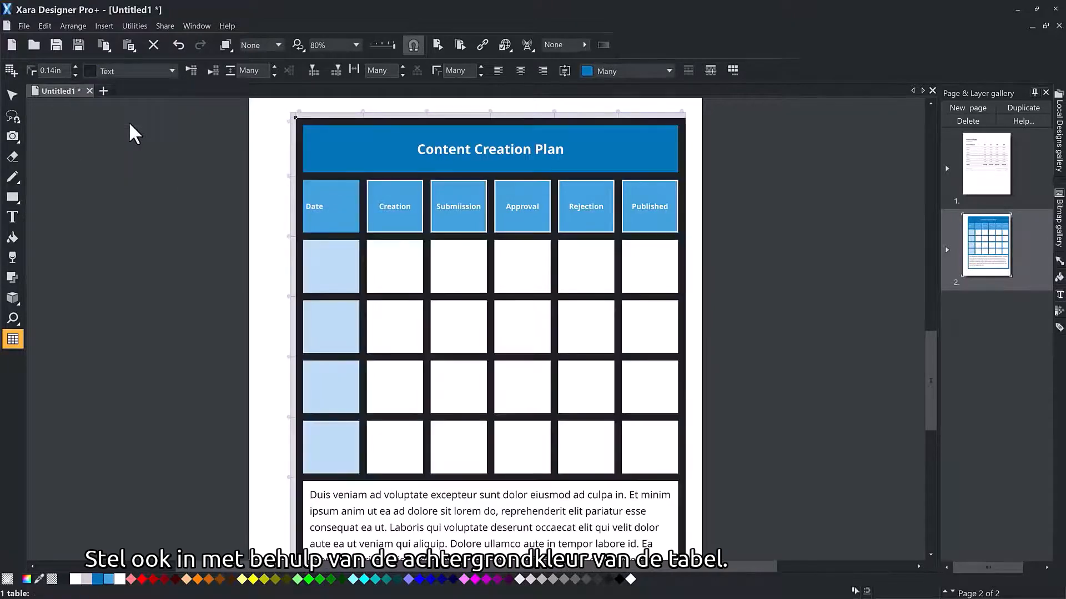
pyautogui.click(171, 71)
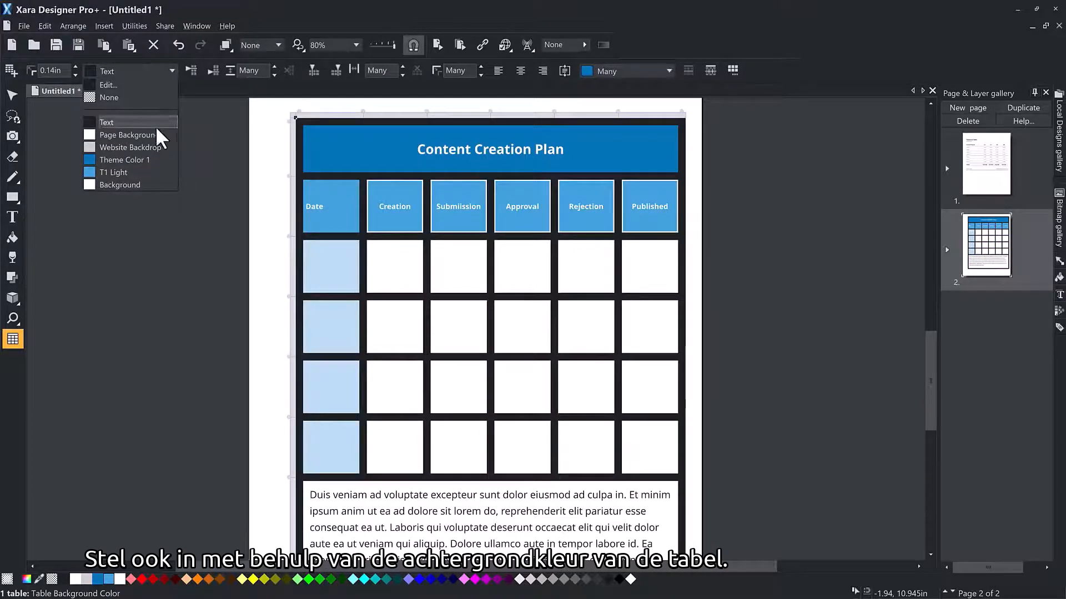
pyautogui.click(152, 146)
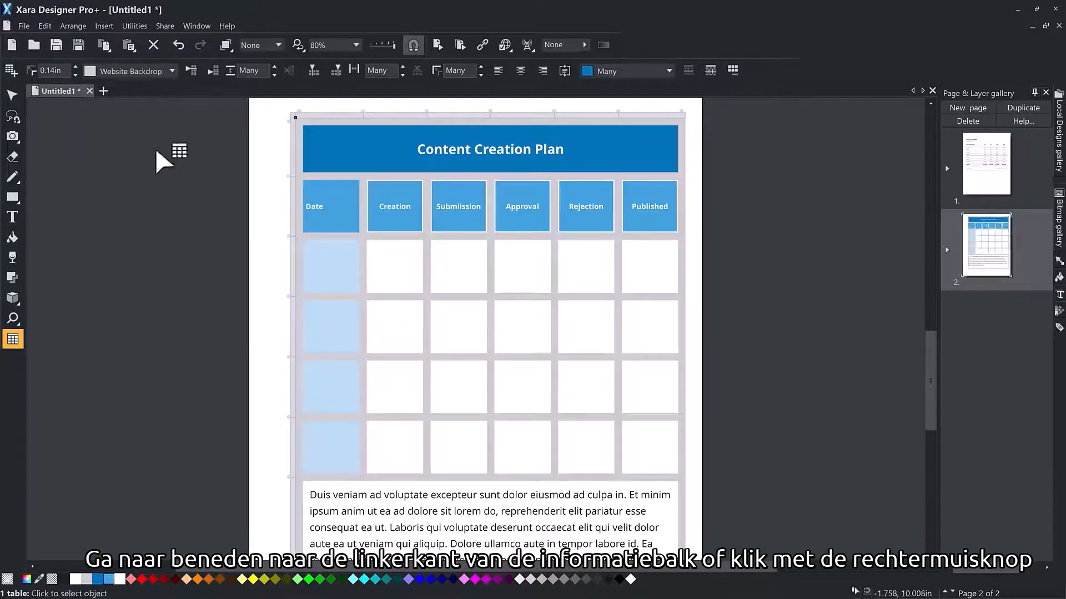
pyautogui.rightClick(98, 580)
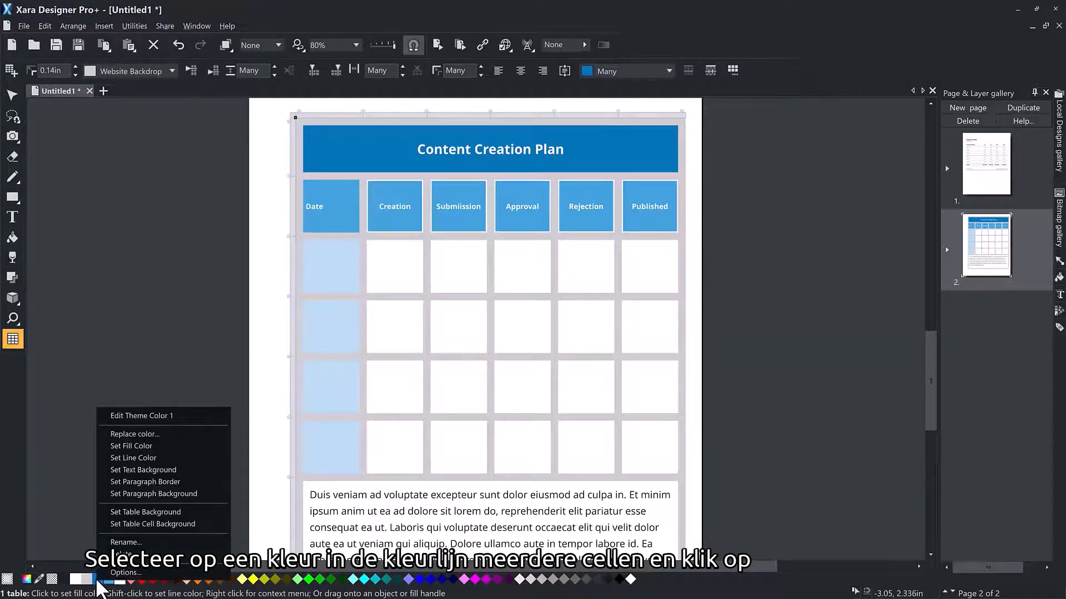
pyautogui.click(142, 510)
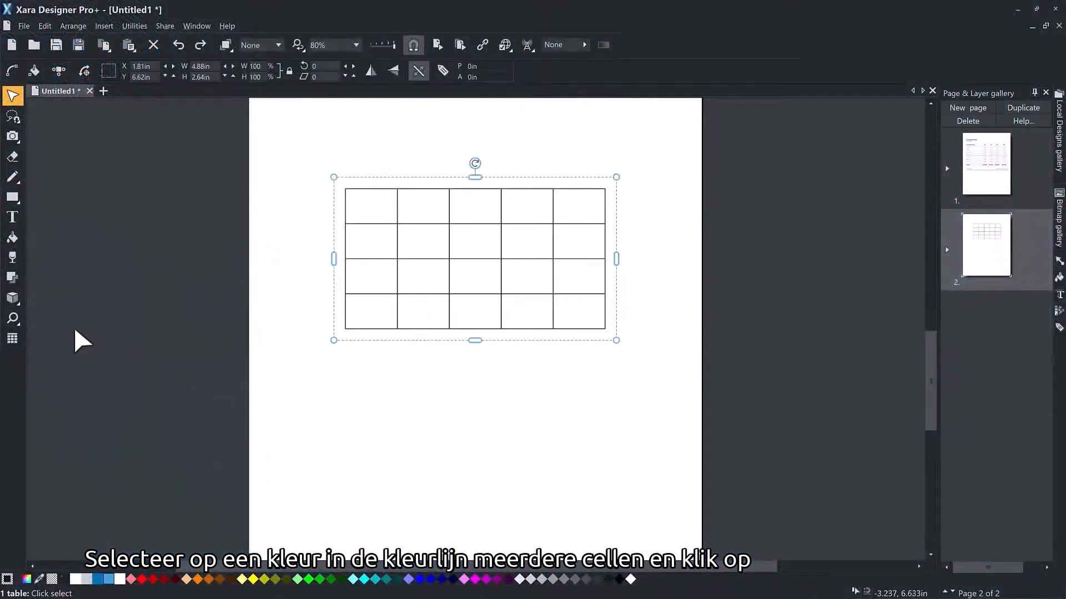
# Step: Select all five cells in the first row of the empty table and merge them into one
pyautogui.click(12, 339)
pyautogui.click(378, 210)
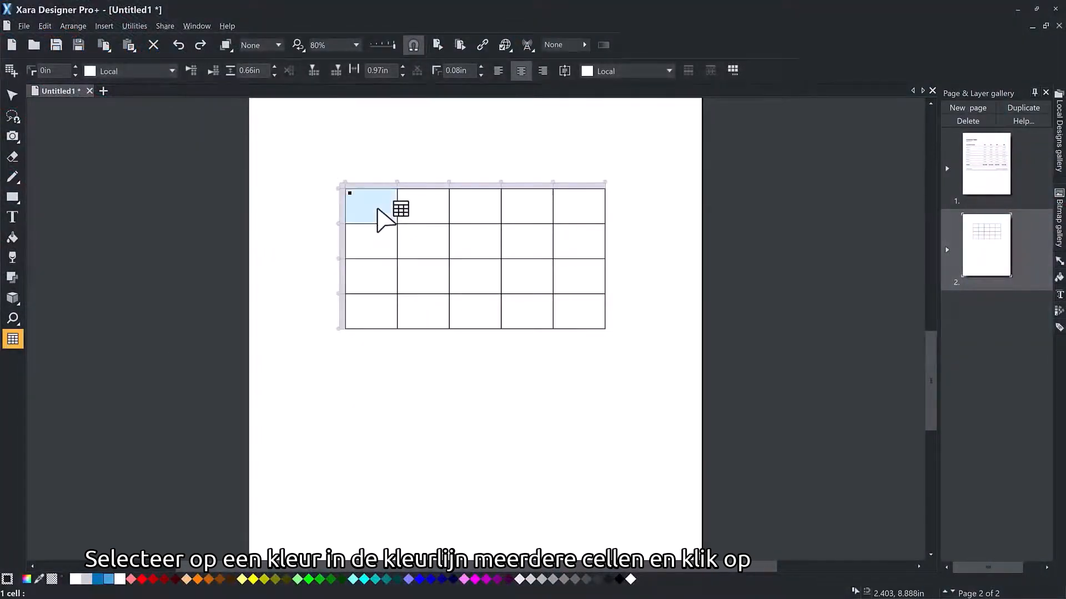
pyautogui.keyDown('shift'); pyautogui.click(586, 218); pyautogui.keyUp('shift')
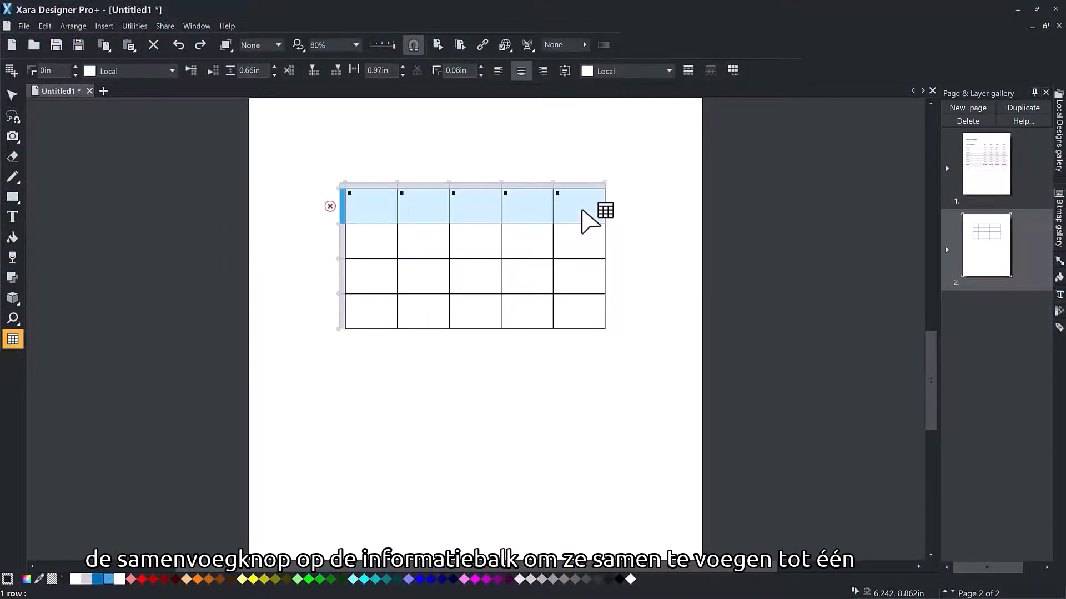
pyautogui.click(688, 69)
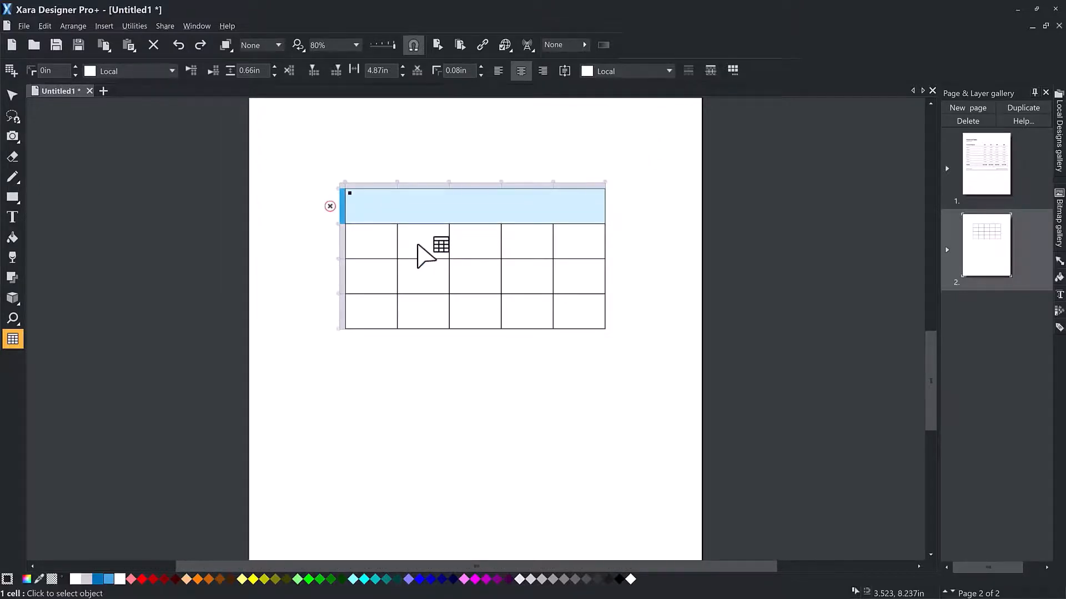
# Step: Merge all the cells in the empty table's second row into one cell
pyautogui.click(391, 249)
pyautogui.keyDown('shift'); pyautogui.click(580, 238); pyautogui.keyUp('shift')
pyautogui.click(691, 71)
# Step: Enter "Table Caption" in the merged first row, set its font size to 16pt, and deselect the table
pyautogui.doubleClick(490, 210)
pyautogui.write('Table Caption')
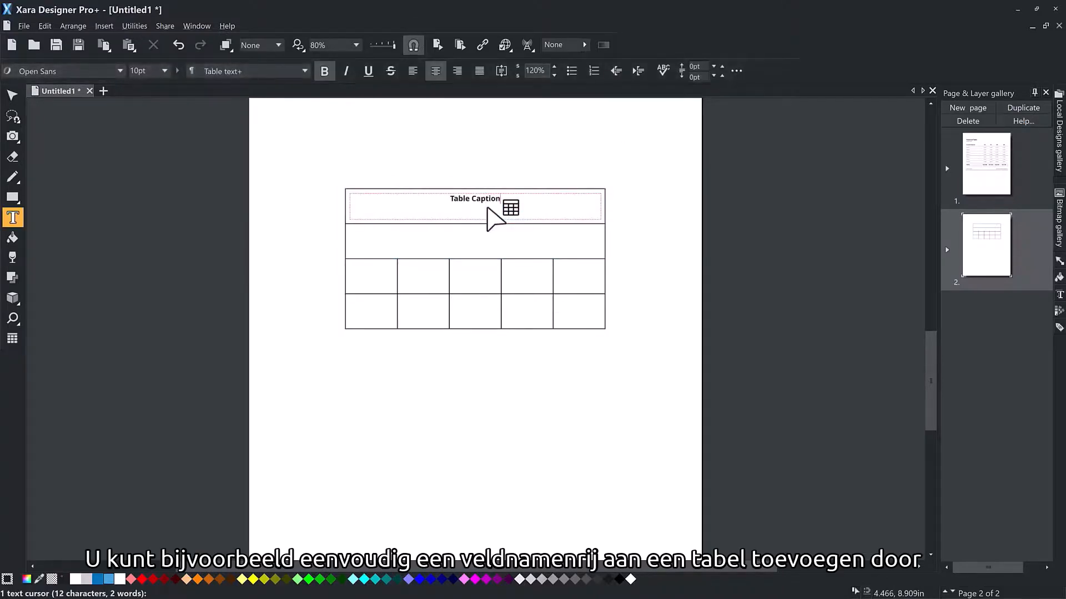
pyautogui.hotkey('ctrl', 'a')
pyautogui.click(164, 71)
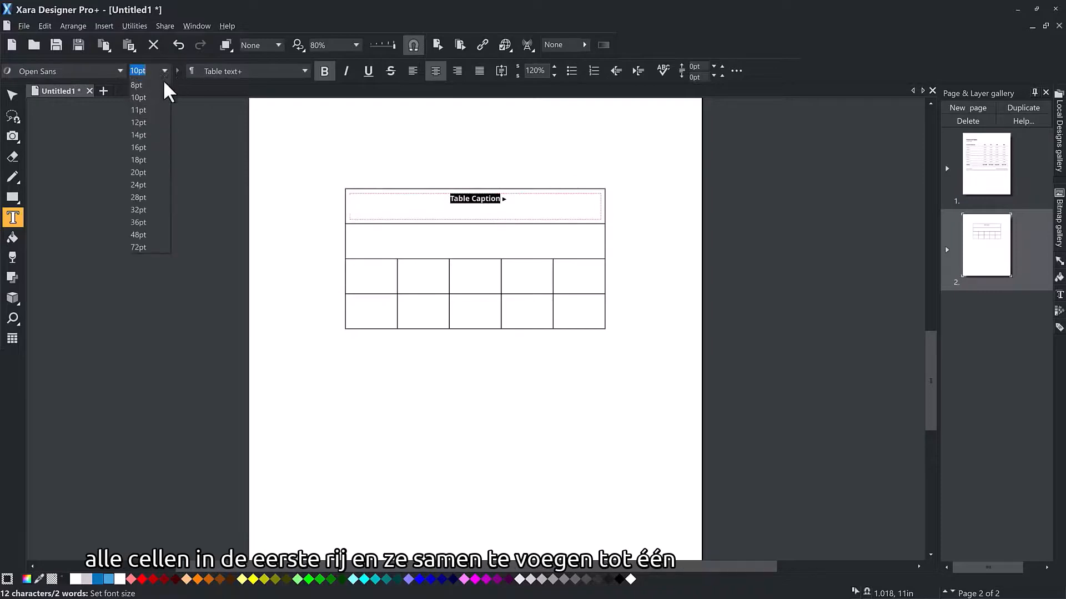
pyautogui.click(138, 146)
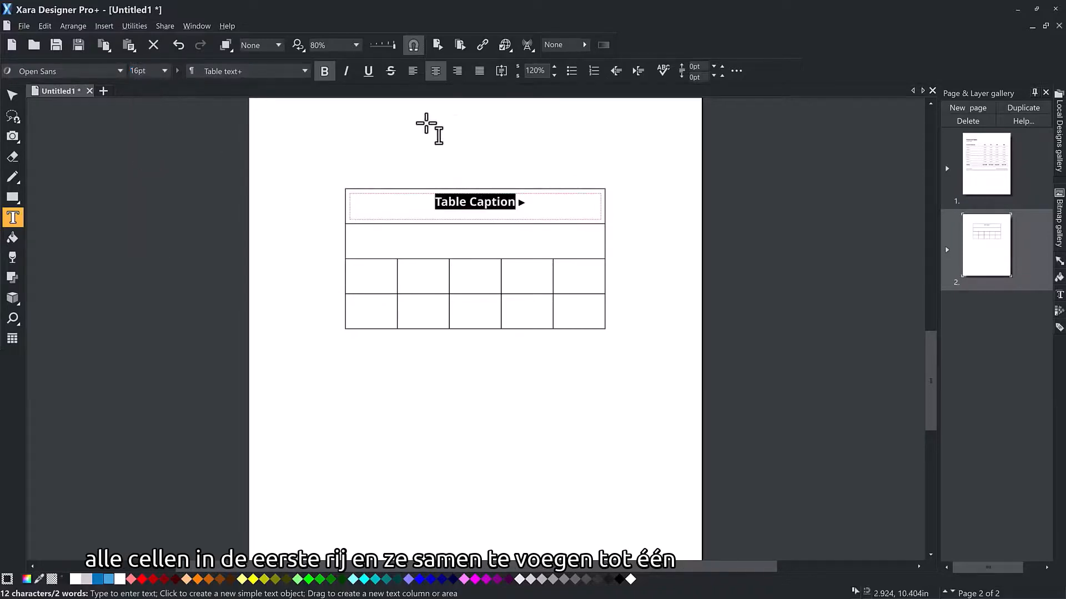
pyautogui.click(19, 90)
pyautogui.click(482, 374)
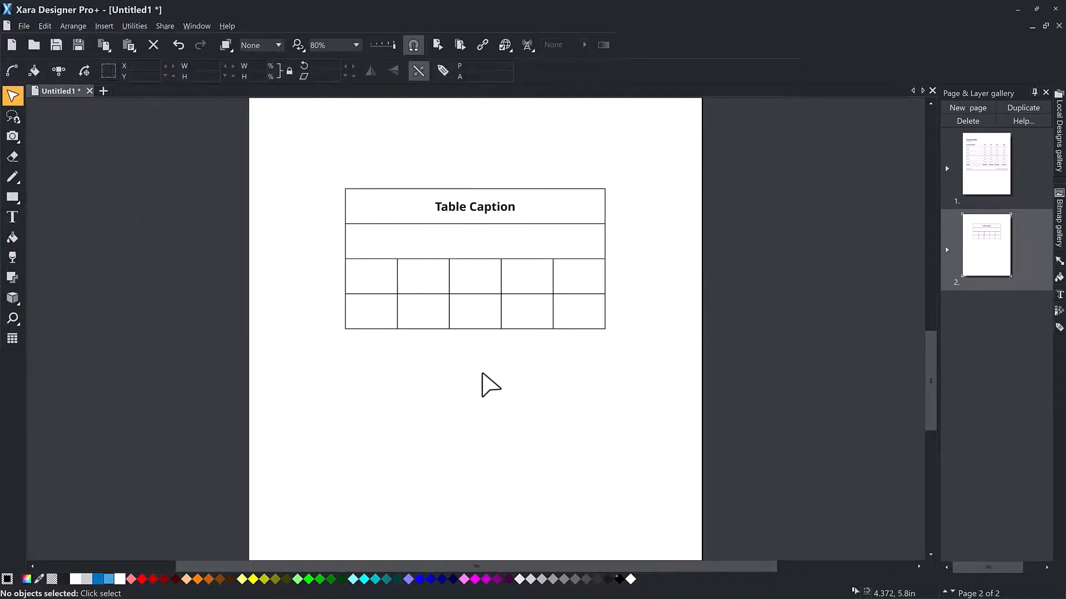
# Step: Split the merged second row of the captioned table back into individual cells
pyautogui.doubleClick(476, 248)
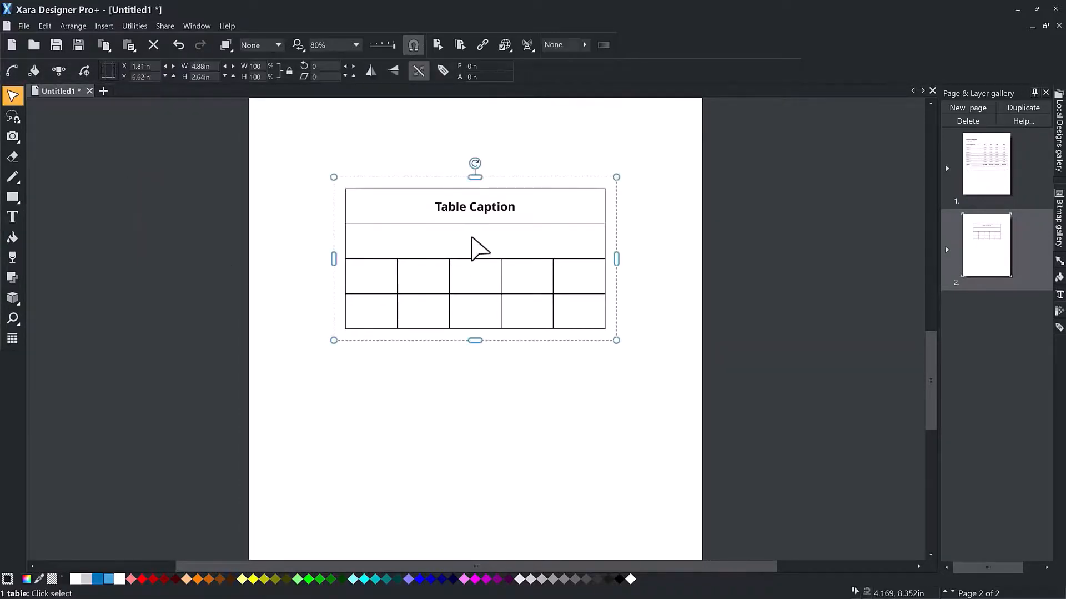
pyautogui.click(368, 237)
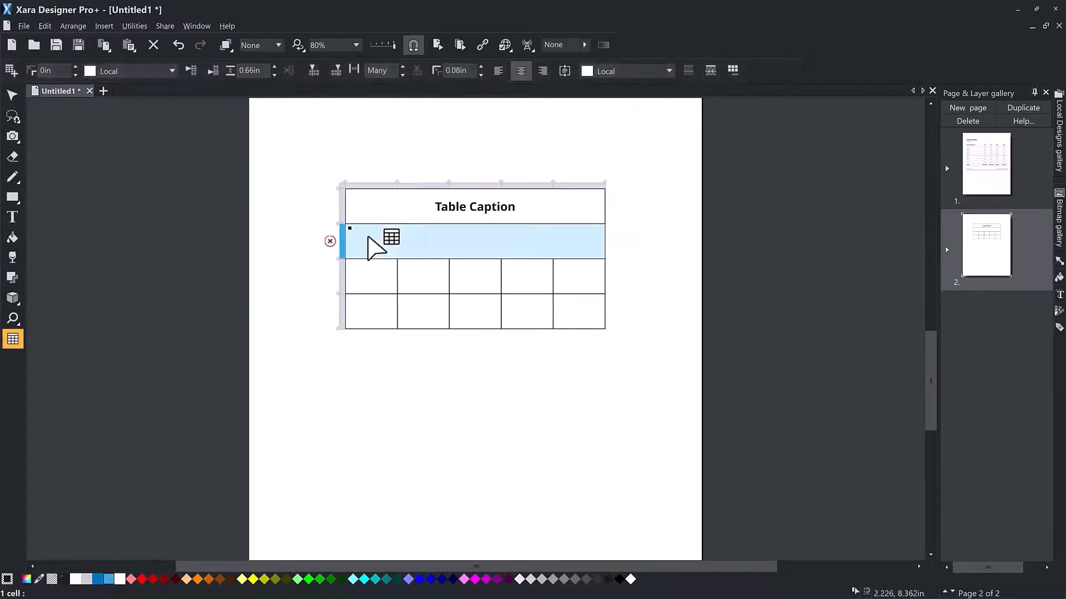
pyautogui.click(710, 69)
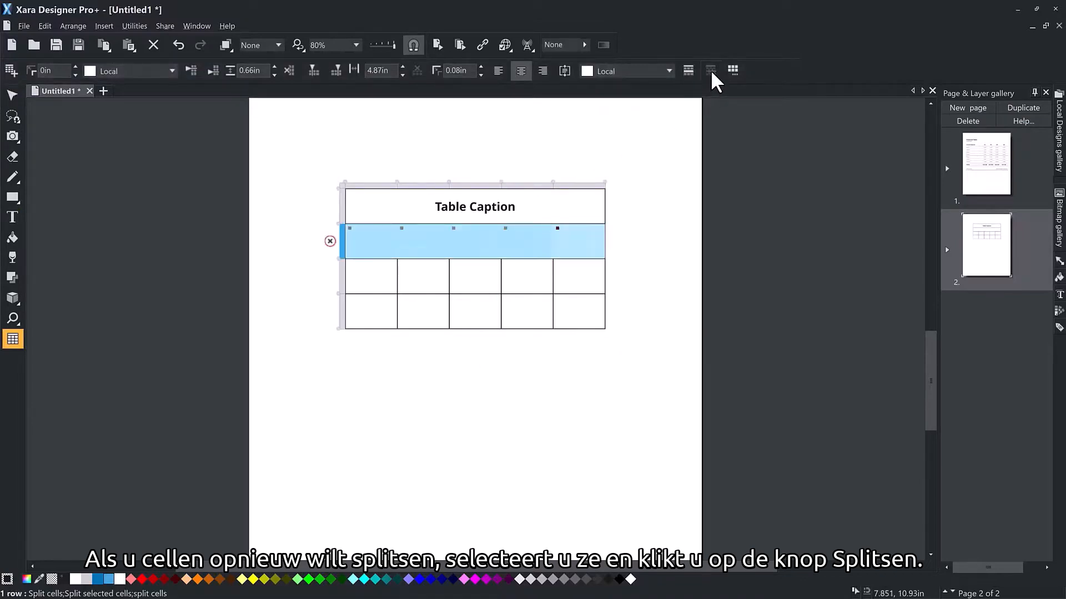
# Step: Merge all five cells in the table's last row, reduce the row's height to about 0.36 in, and deselect the table
pyautogui.click(377, 324)
pyautogui.keyDown('shift'); pyautogui.click(578, 315); pyautogui.keyUp('shift')
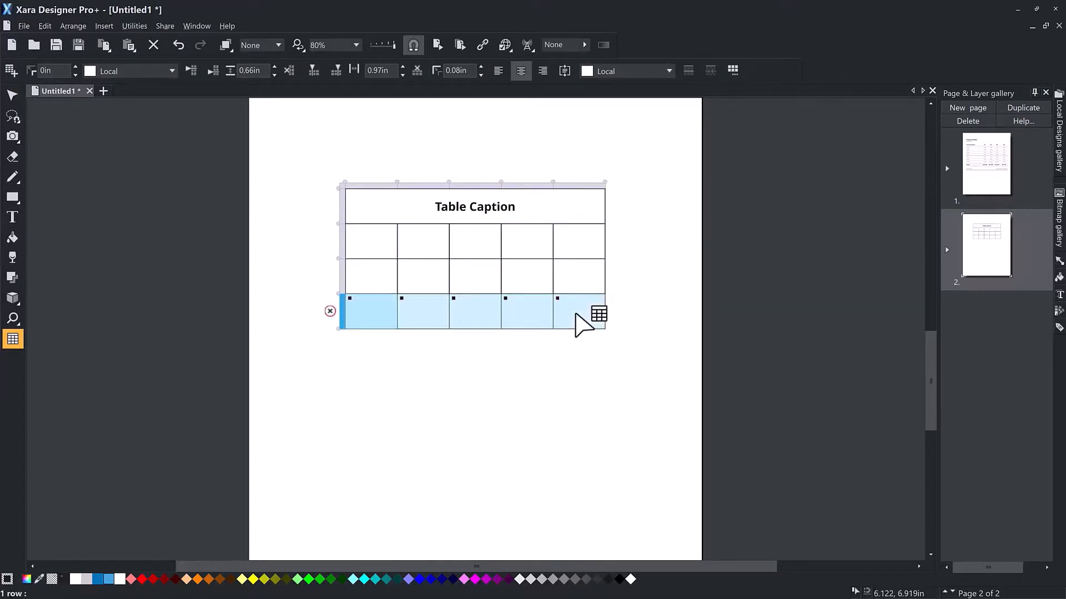
pyautogui.click(688, 70)
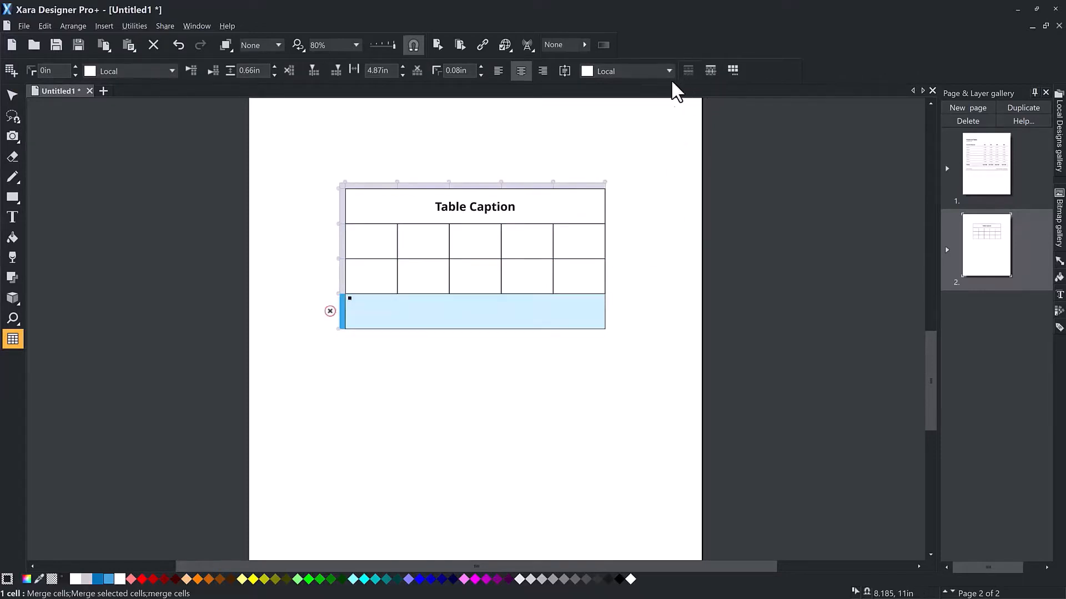
pyautogui.moveTo(481, 329); pyautogui.dragTo(483, 313)
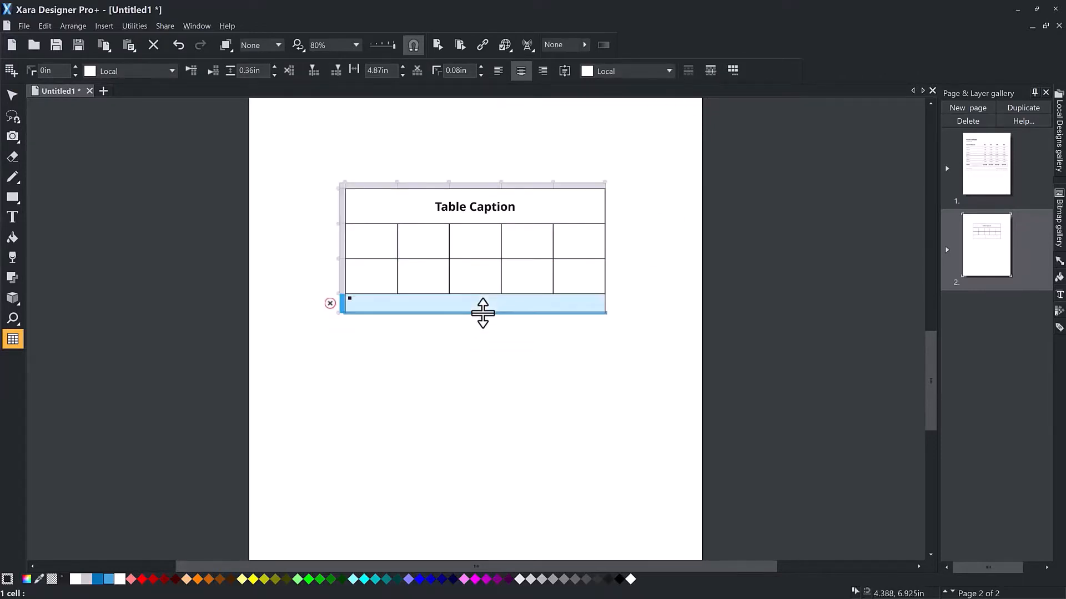
pyautogui.press('Escape')
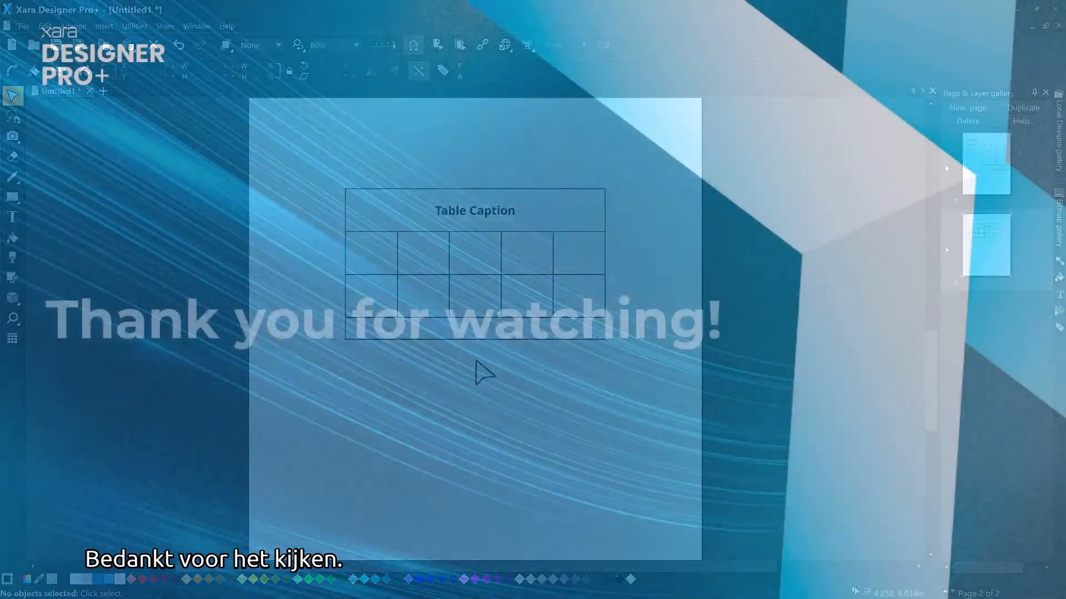